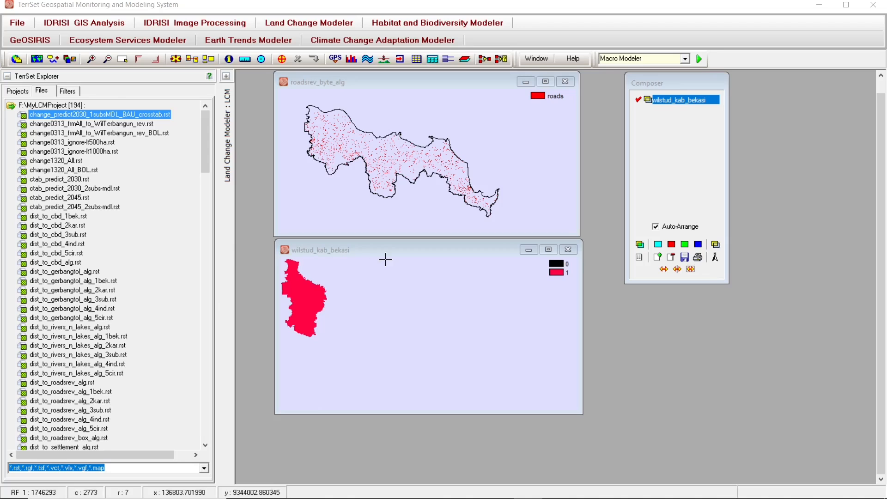
Open the Run Macro dialog and move it up so that the space below it is free
click(102, 26)
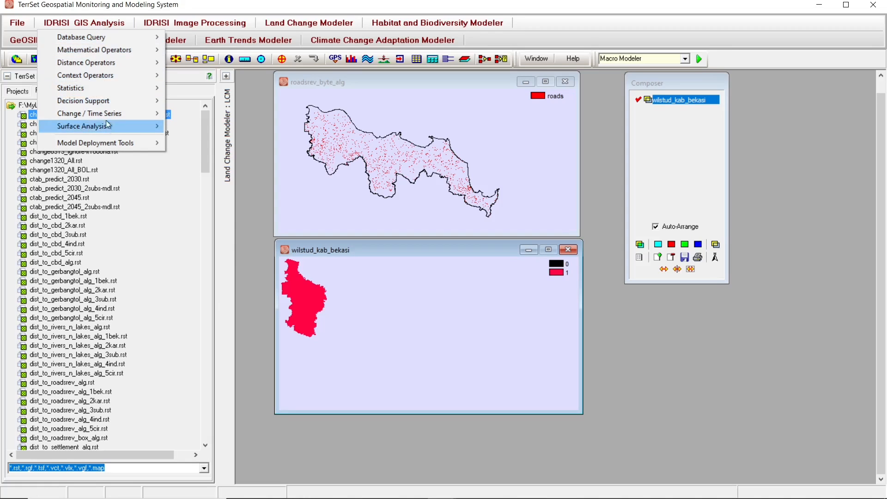
mouse_move(106, 144)
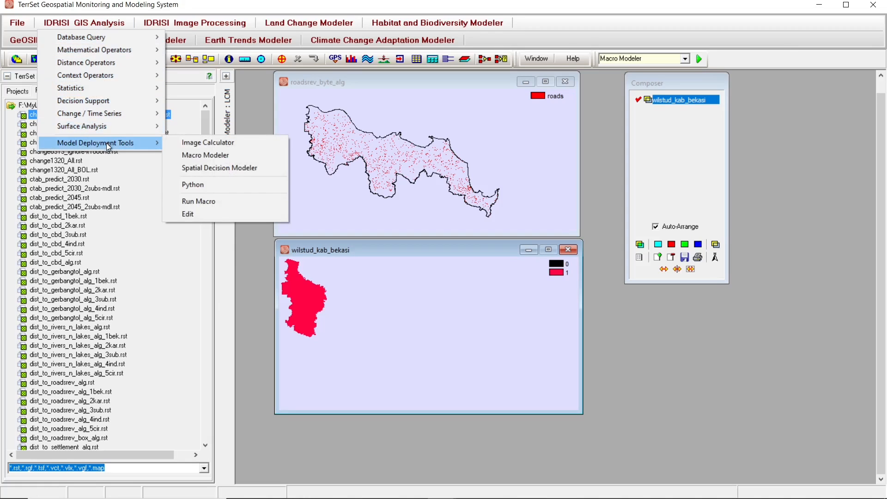
click(218, 202)
drag(533, 281, 536, 140)
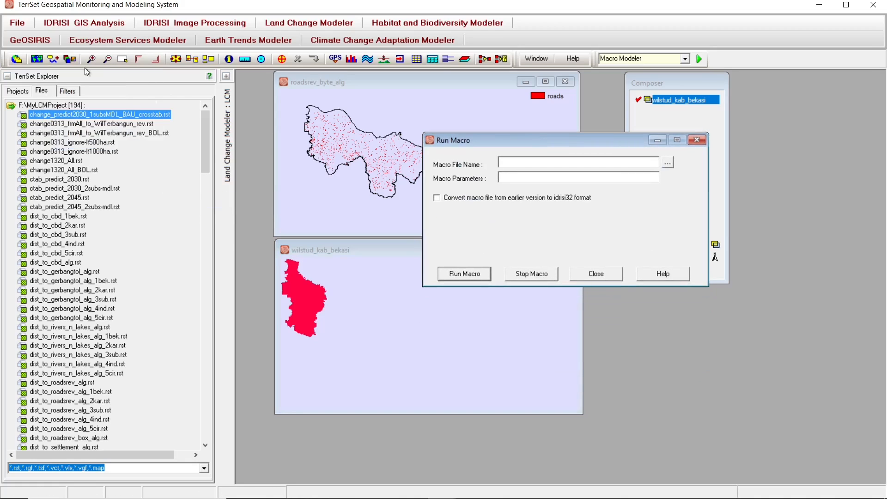
Open a blank Idrisi Text Editor for writing the macro and place it just below the Run Macro fields
click(60, 24)
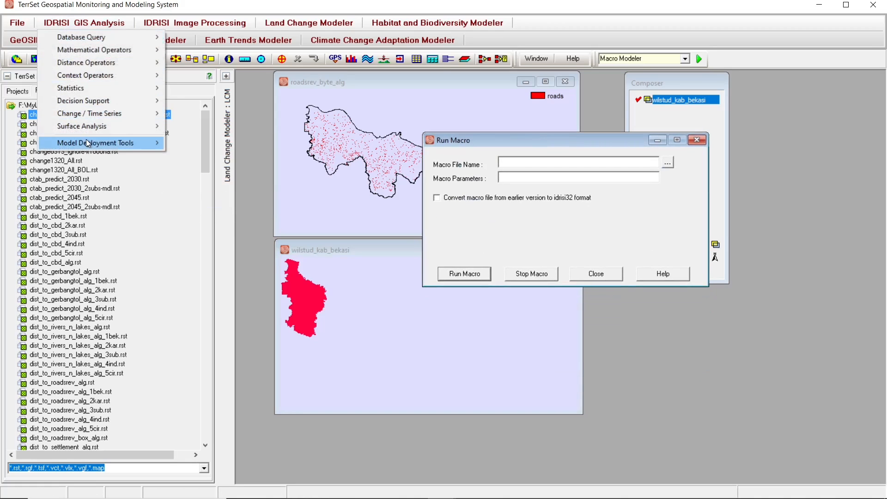
click(200, 213)
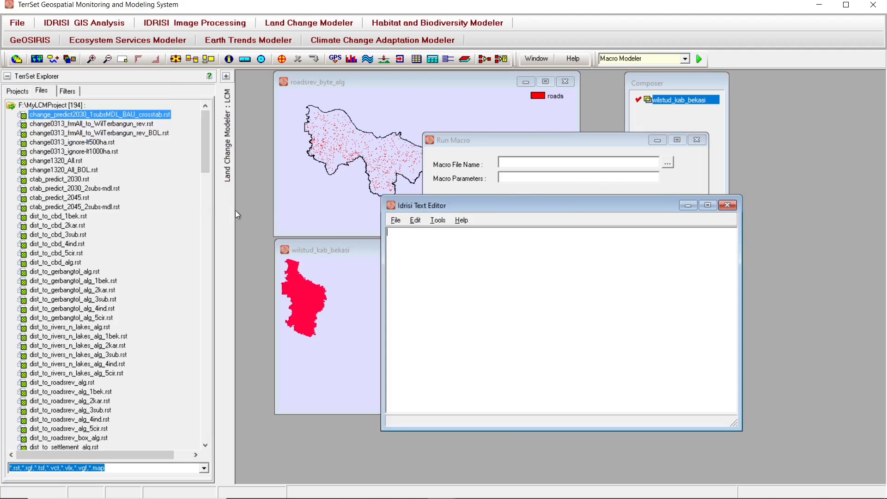
drag(508, 203, 362, 200)
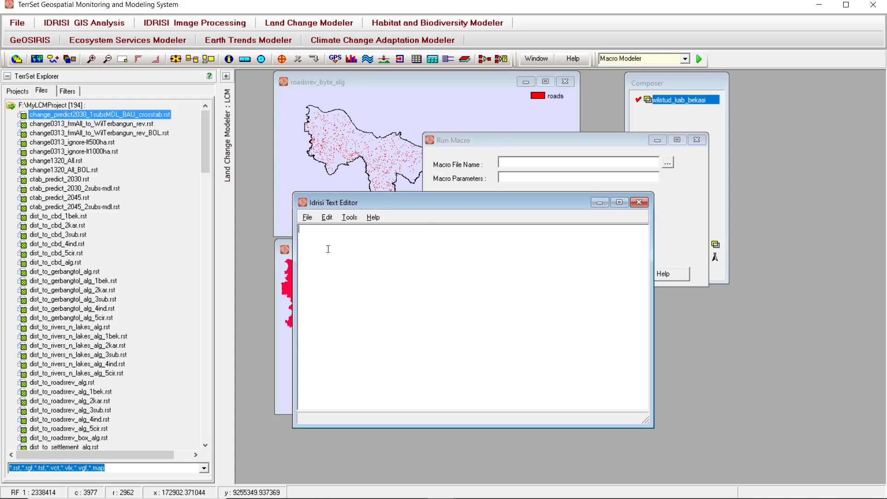
click(551, 139)
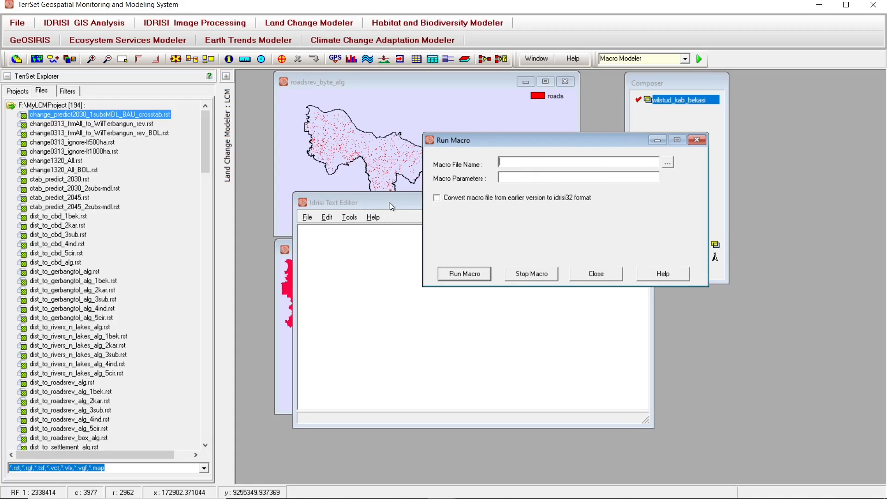
drag(391, 200, 481, 215)
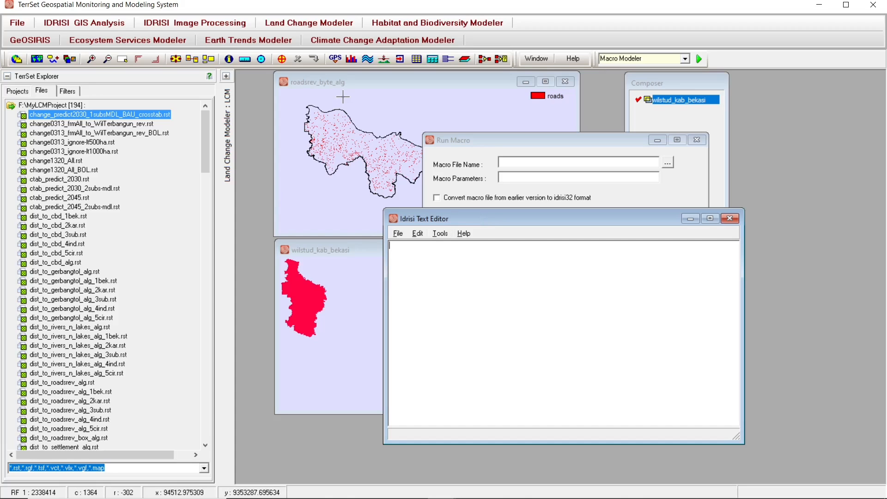
Review the roadsrev_byte_alg and wilstud_kab_bekasi maps, the blank text editor and the Run Macro dialog in turn
click(342, 81)
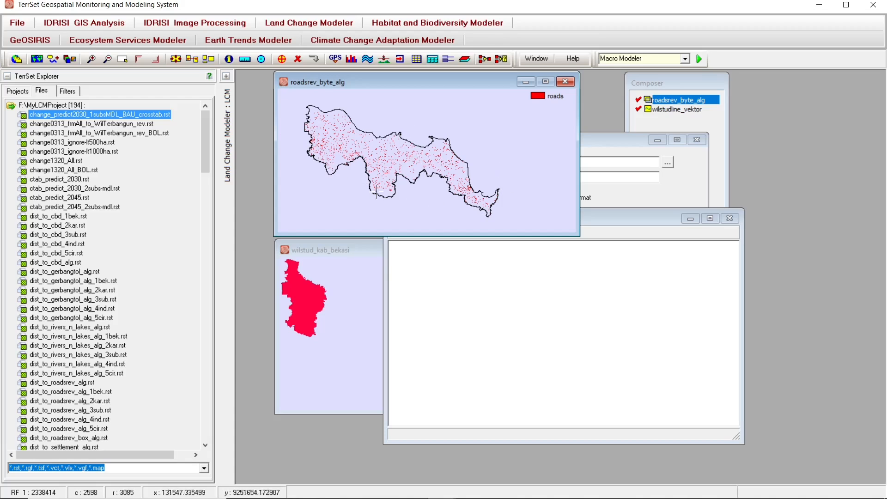
click(351, 252)
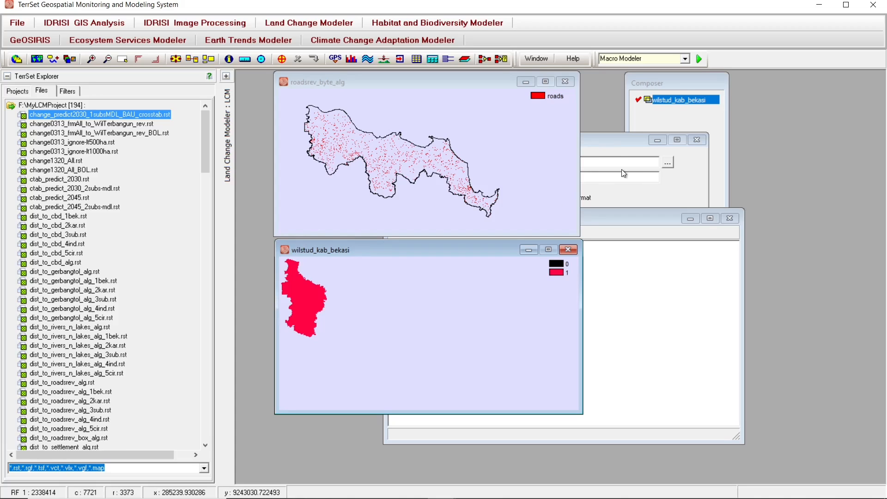
click(638, 281)
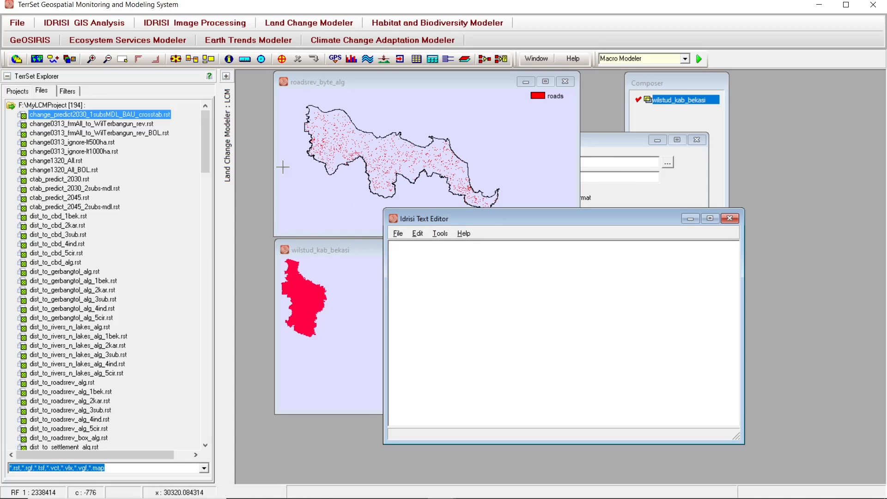
click(606, 141)
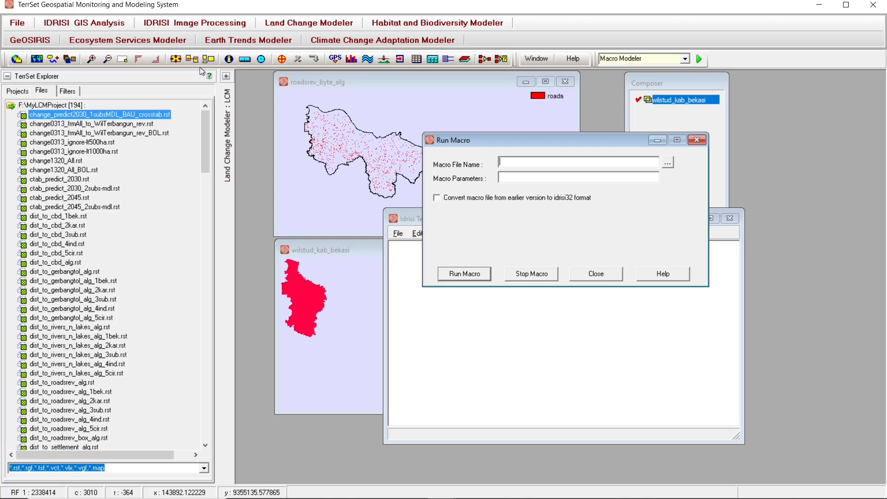
Open the OVERLAY image overlay module, move it clear of the editor and choose the First * Second option
click(95, 23)
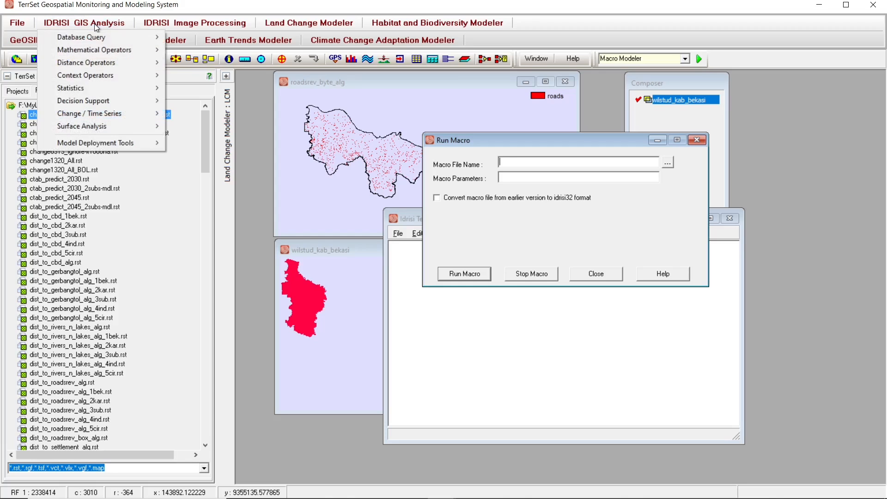
mouse_move(102, 39)
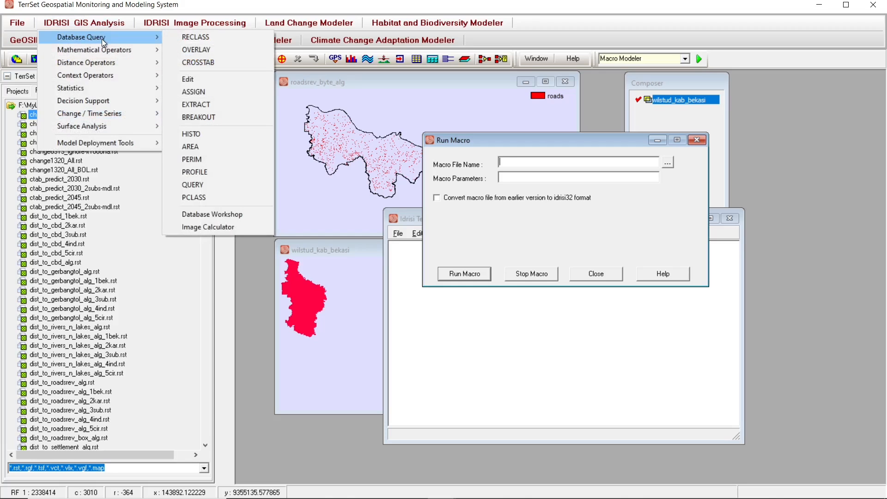
click(213, 49)
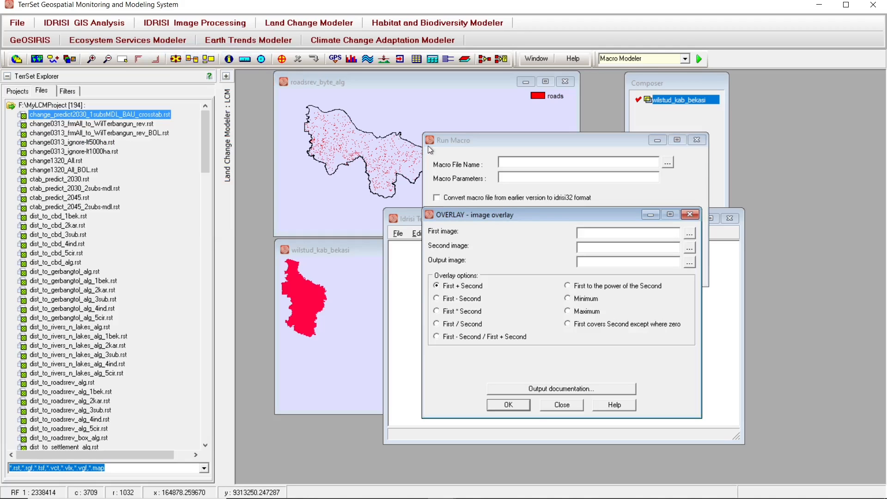
drag(520, 226, 404, 117)
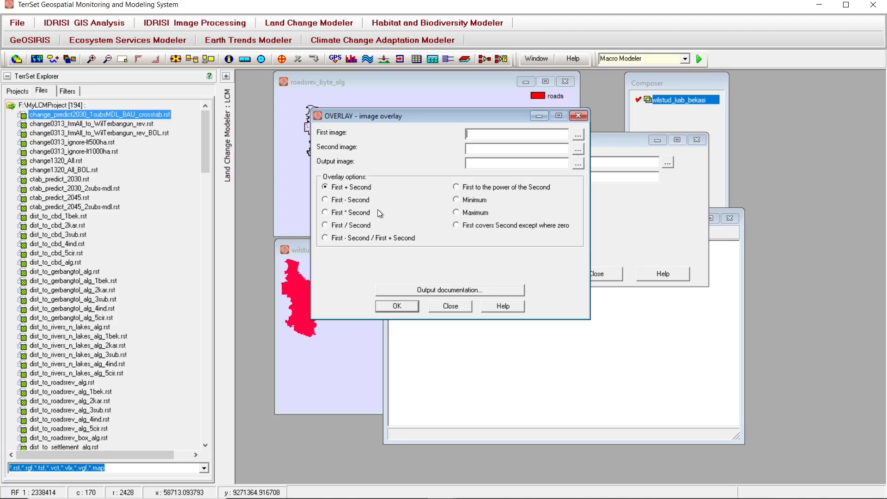
click(331, 212)
Open the OVERLAY help topic and follow it to the macro command page to read the required parameters
click(508, 306)
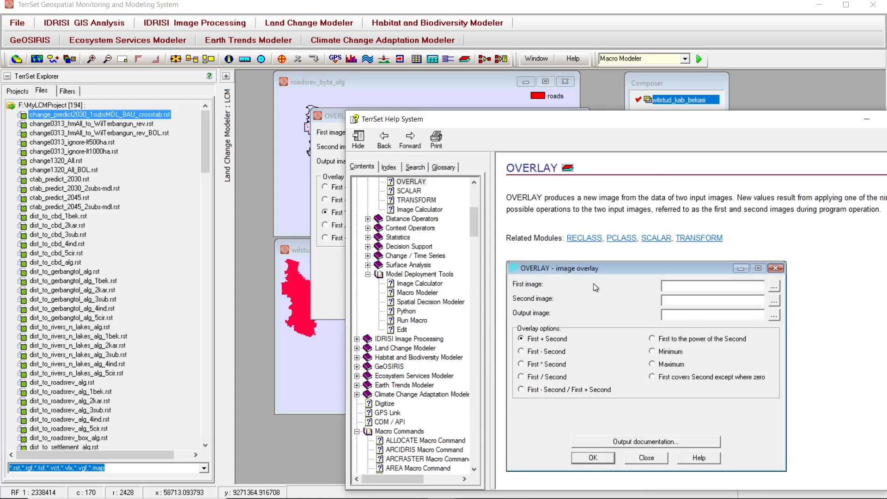
scroll(670, 266, down, 9)
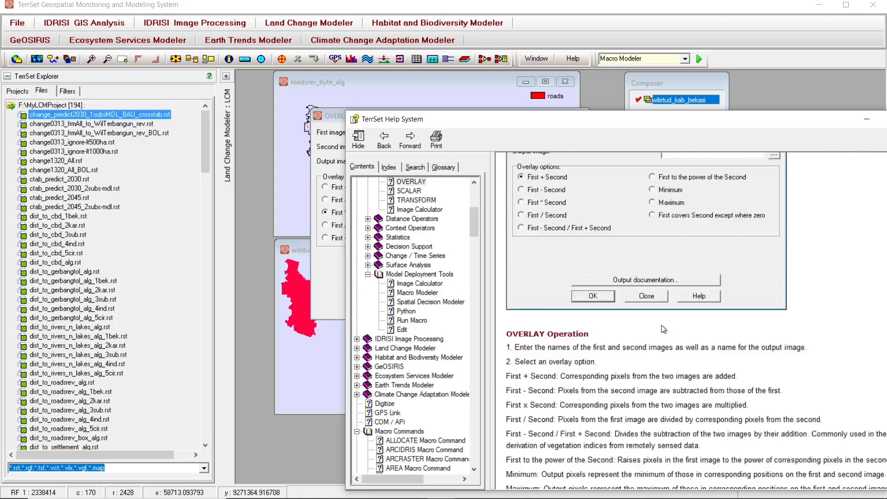
scroll(659, 324, down, 5)
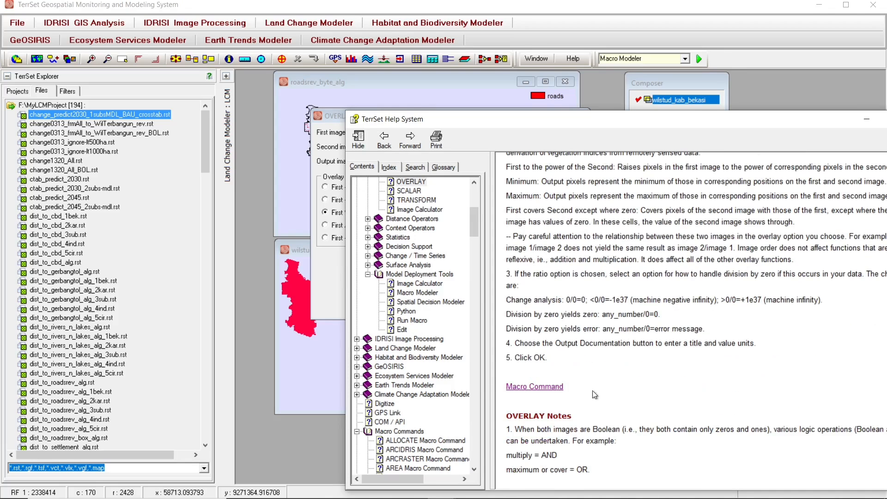
click(540, 387)
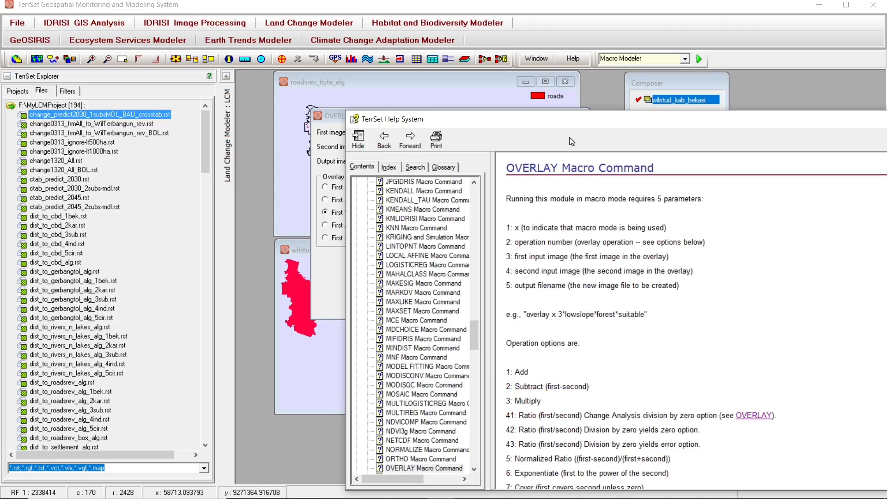
drag(573, 120, 489, 63)
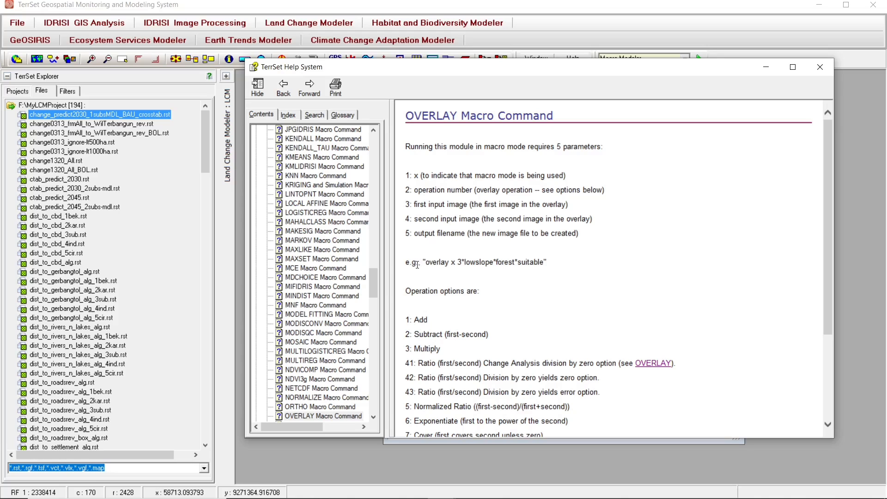
Copy the example "overlay x 3*lowslope*forest*suitable" from the OVERLAY macro help and paste it into the blank Idrisi Text Editor
drag(426, 263, 543, 260)
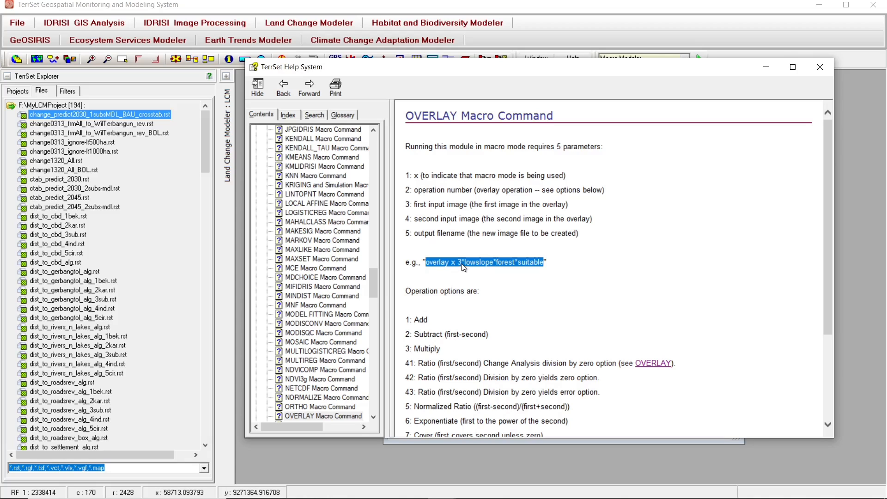
scroll(466, 261, down, 2)
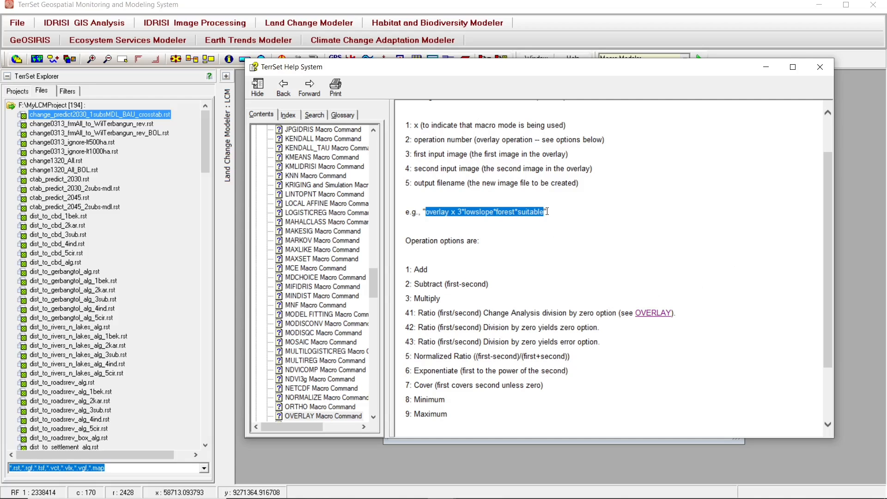
right_click(456, 215)
click(354, 232)
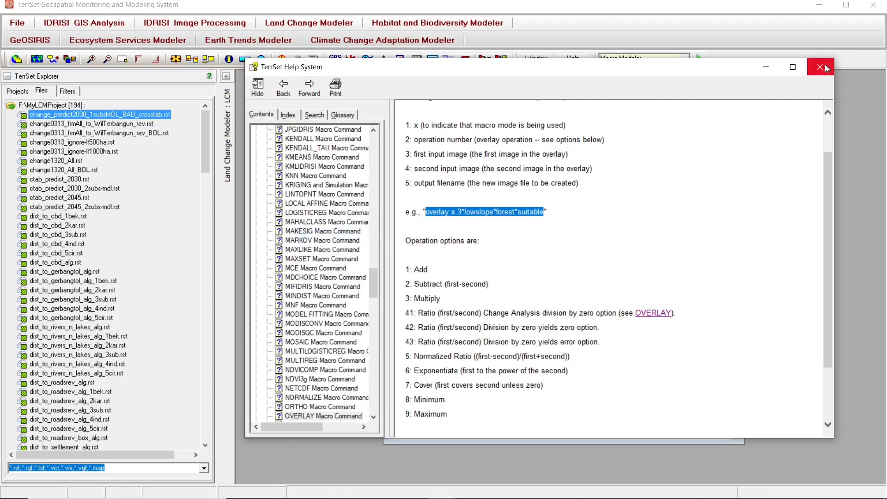
click(766, 68)
click(538, 362)
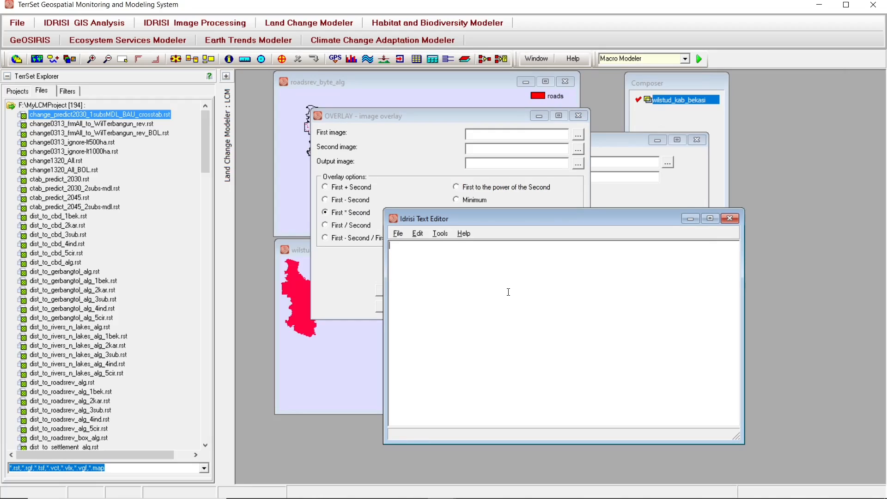
key(ctrl+v)
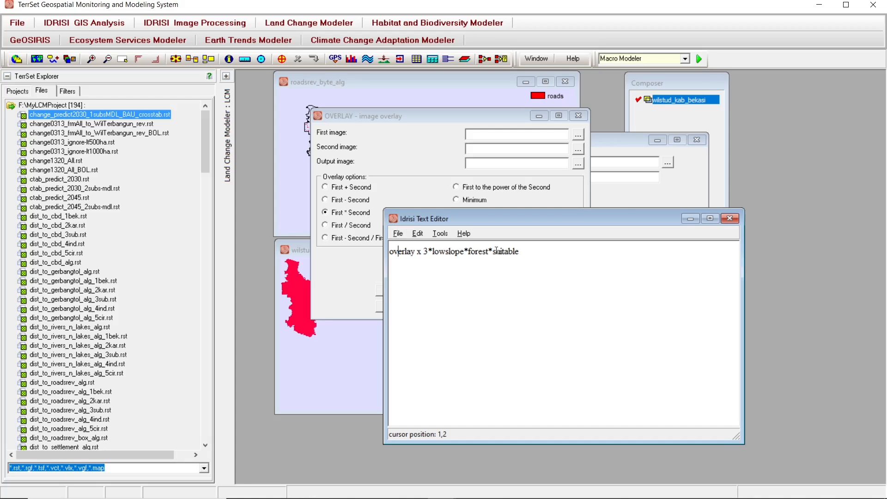
Replace the first input image lowslope in the macro line with roadsrev_byte_alg
drag(528, 220, 601, 230)
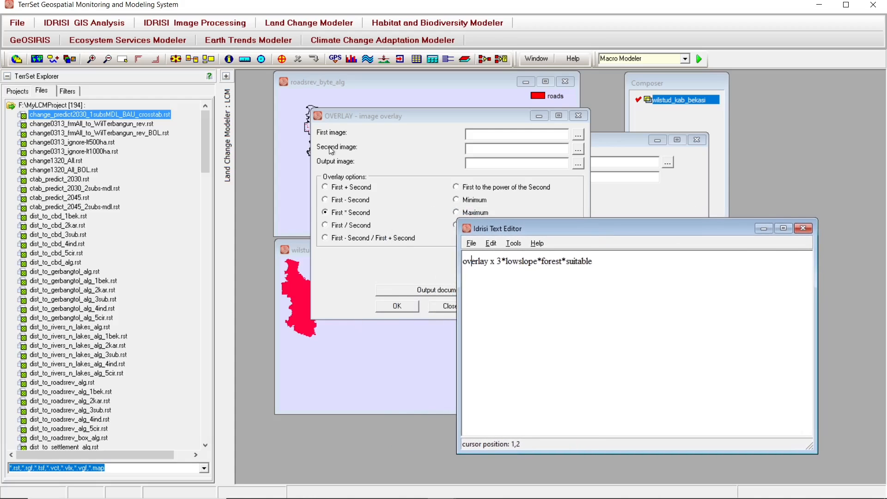
click(331, 79)
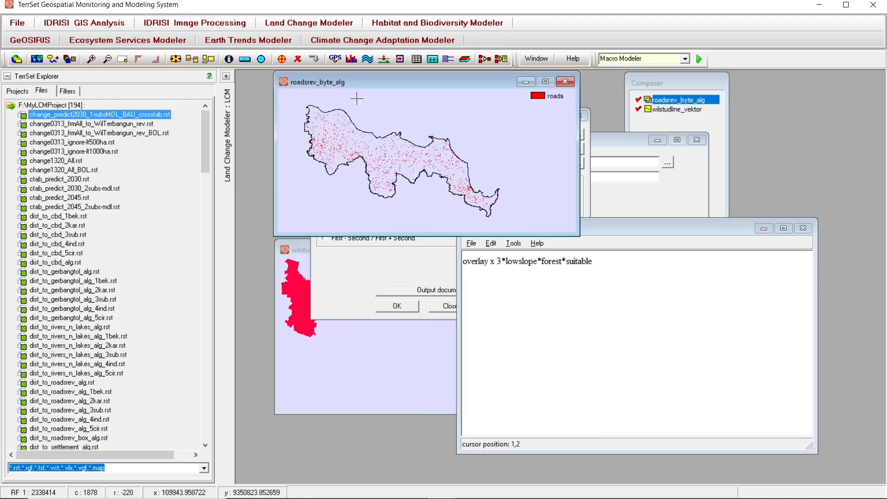
double_click(523, 262)
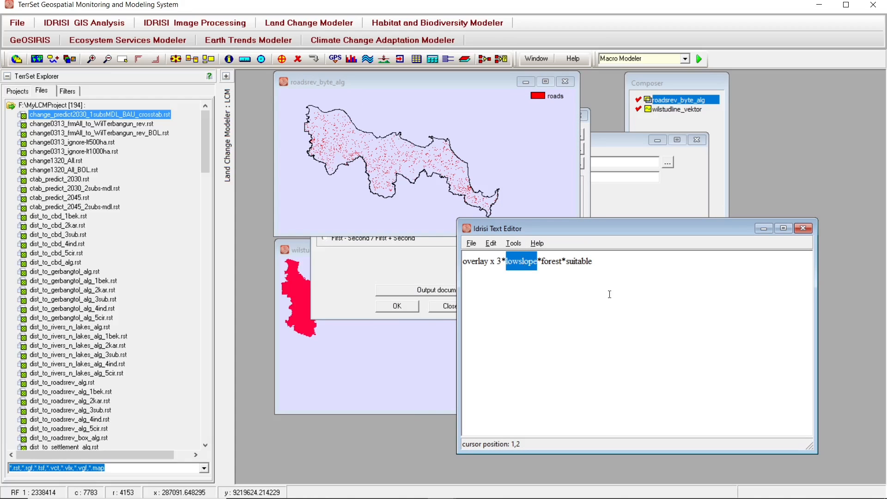
text(road)
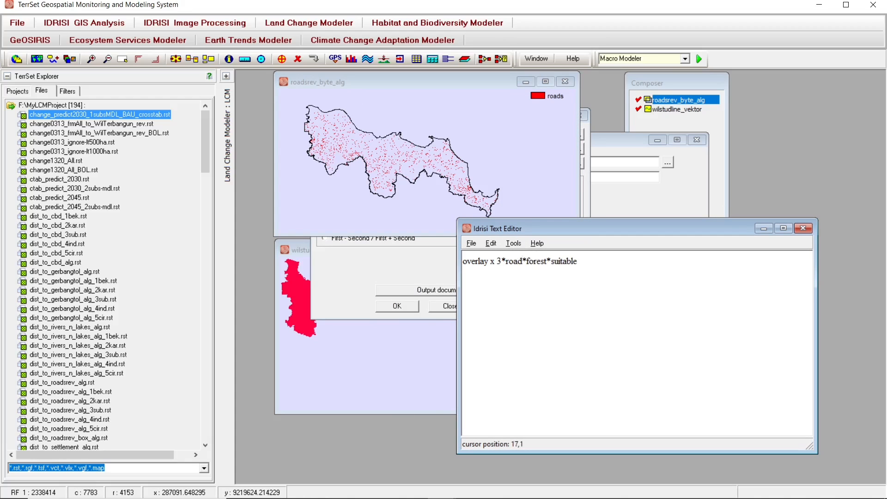
text(srev_byte)
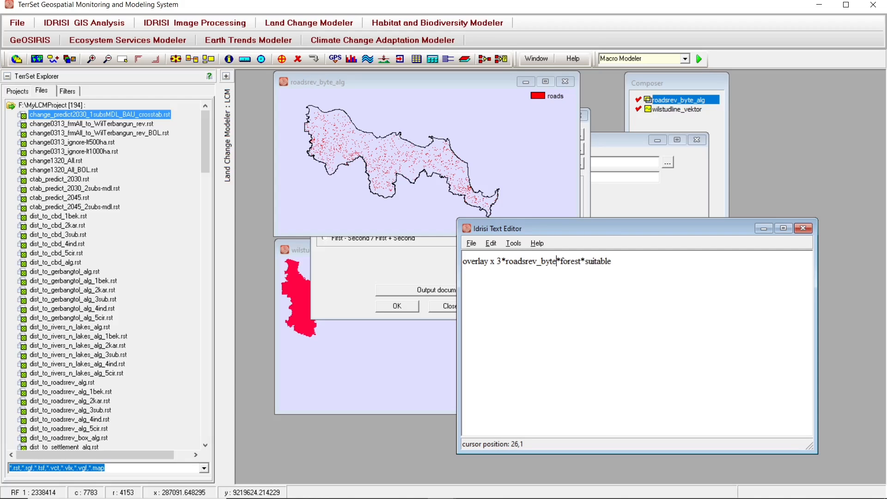
text(_alg)
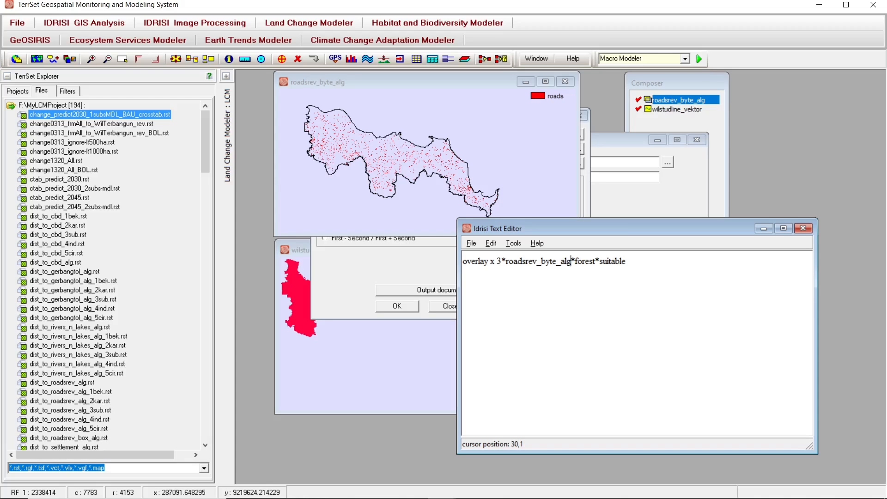
Replace the second input image forest in the macro line with wilstud_kab_bekasi, checking the name against the study-area map window
double_click(586, 261)
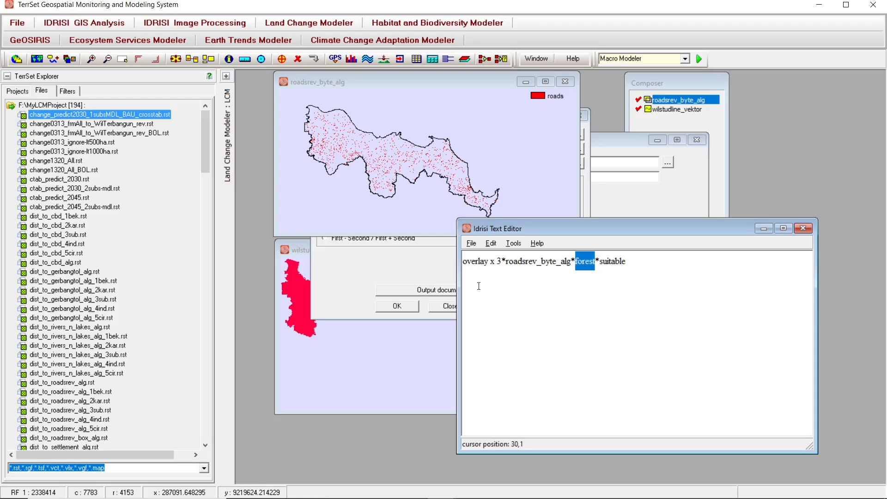
click(301, 247)
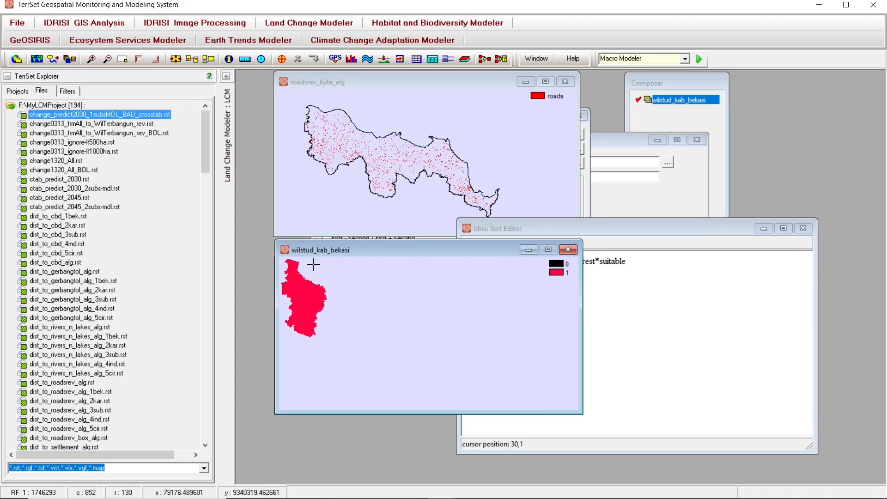
click(609, 229)
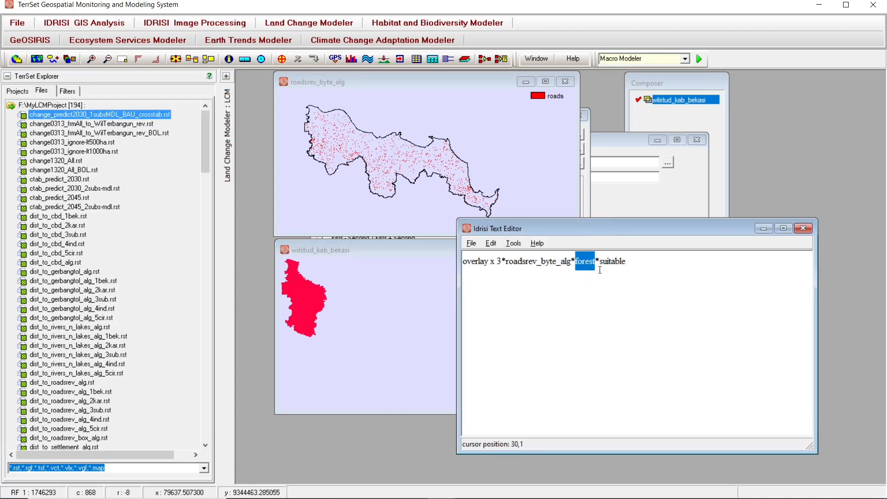
text(wilstud)
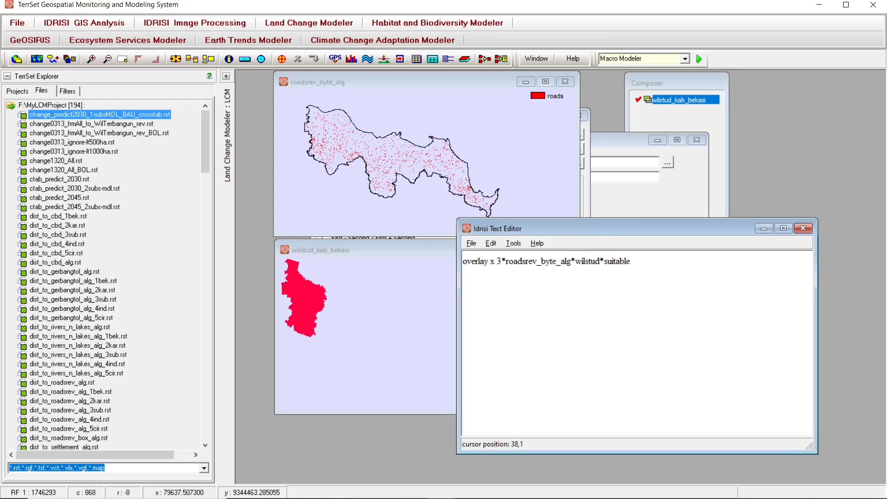
text(kab)
key(BackSpace)
key(BackSpace)
key(BackSpace)
text(_kab_bekasi)
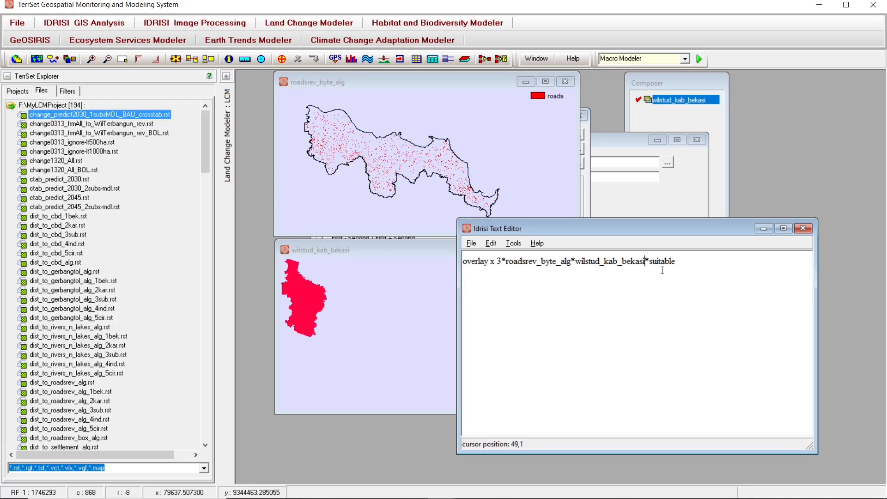
Replace the output name suitable in the macro line with a copy of the first input name extended to roadsrev_byte_alg_1bek
drag(505, 262, 572, 262)
key(ctrl+c)
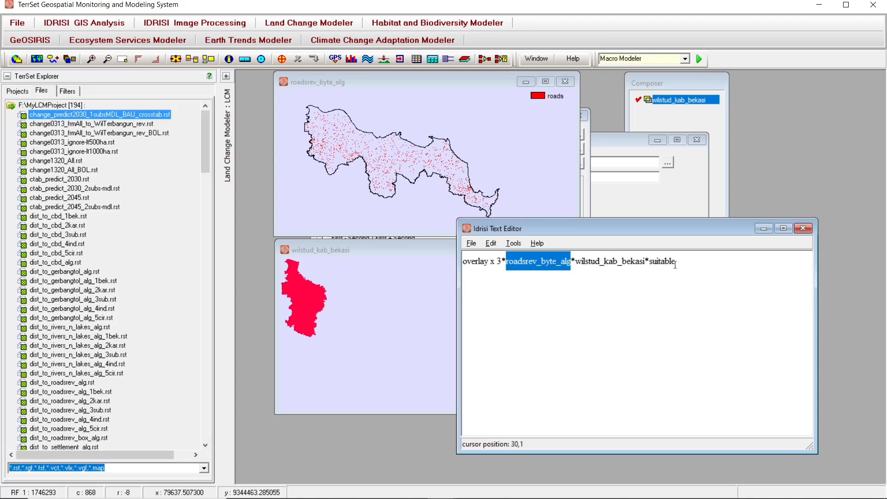
double_click(658, 266)
key(ctrl+v)
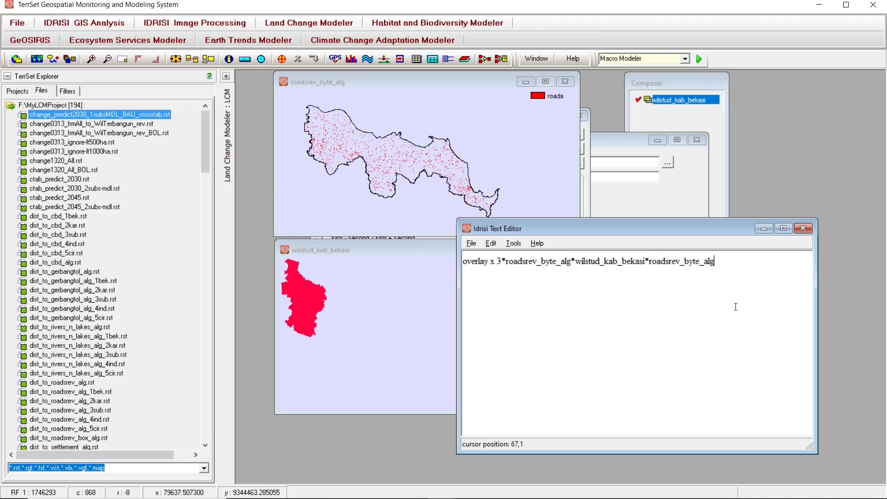
text(_1bek)
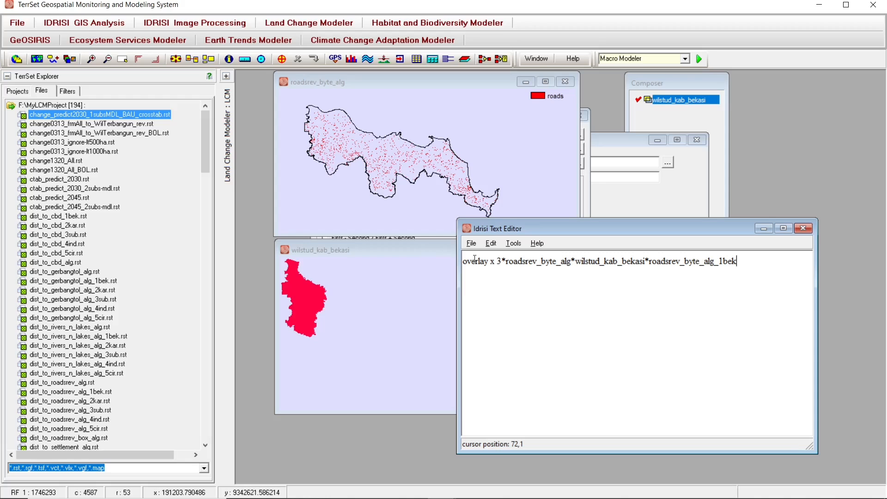
Save the macro text as a text file named macro-bekasi in the MyLCMProject folder
click(472, 244)
click(497, 286)
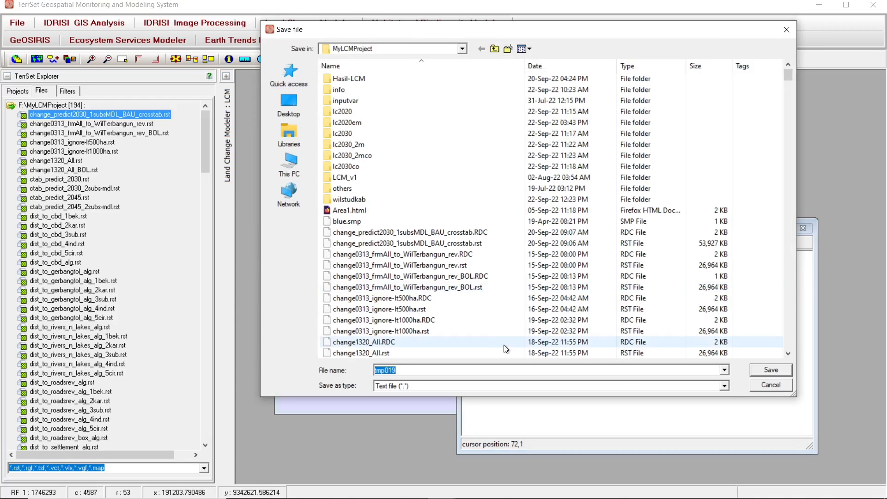
text(ma)
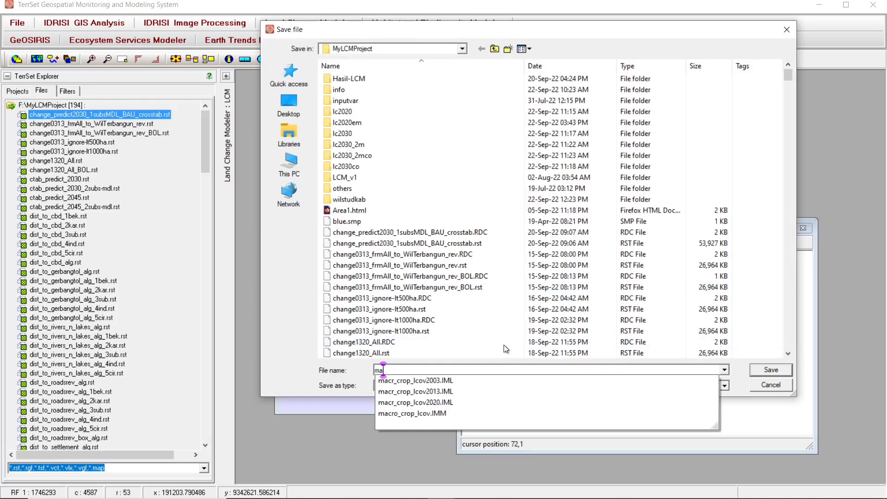
text(cro)
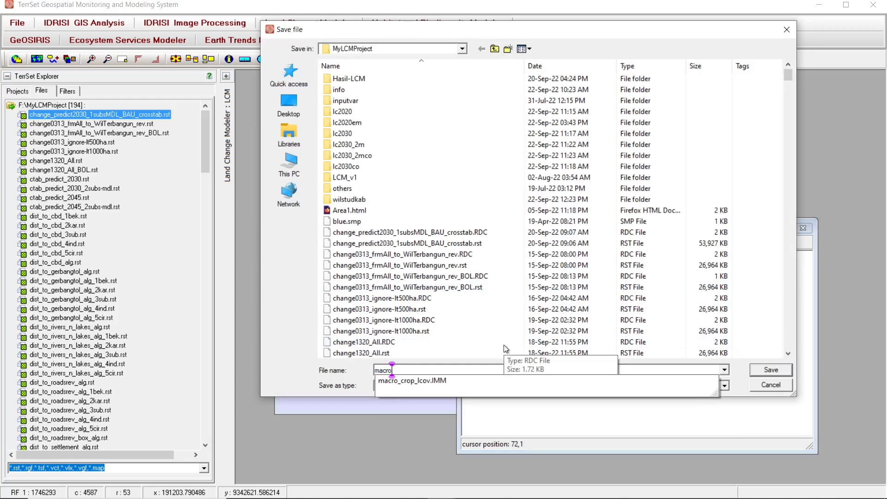
text(-bekasi)
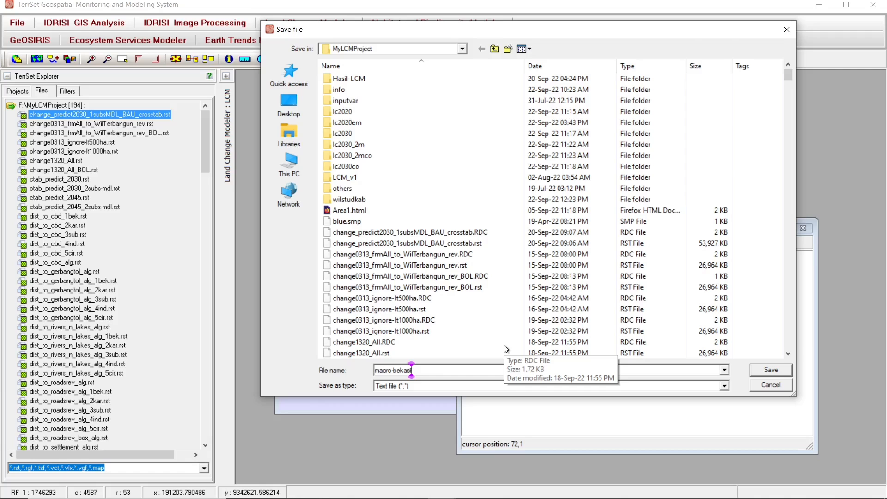
key(Return)
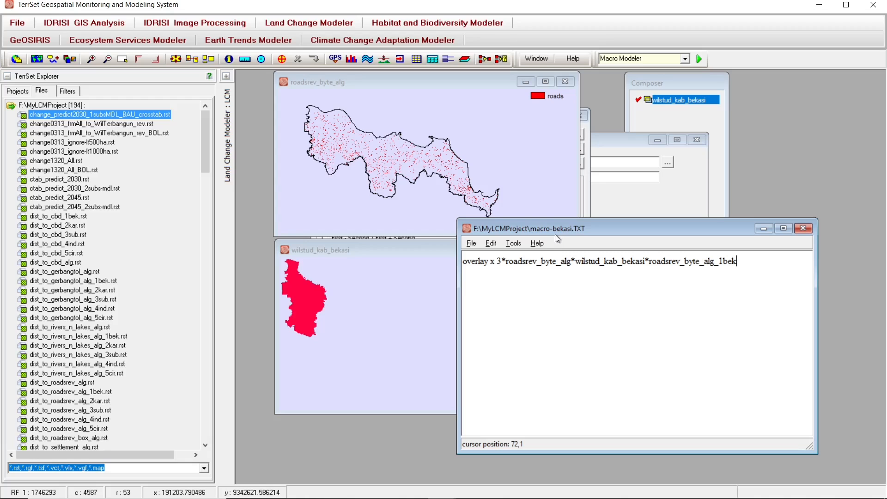
Look through the Run Macro pick list of macro files for the saved Bekasi macro and close the list without choosing one
drag(650, 234, 469, 211)
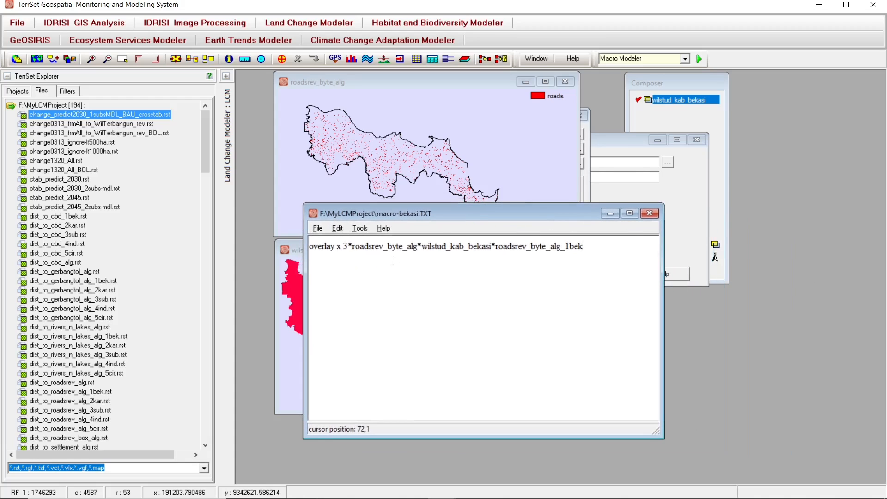
click(681, 189)
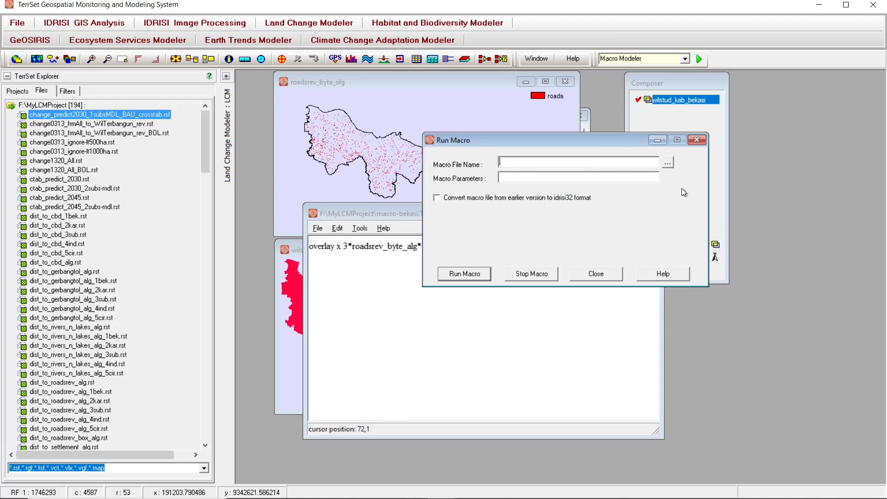
click(668, 163)
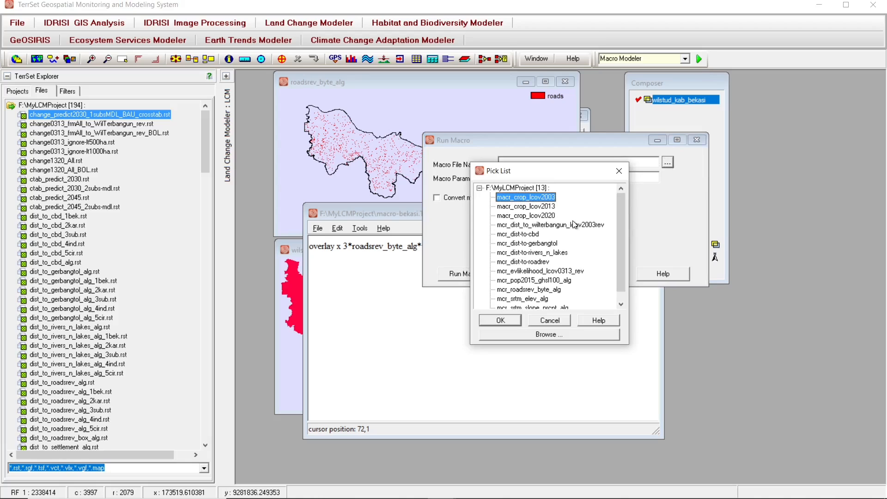
scroll(581, 225, down, 1)
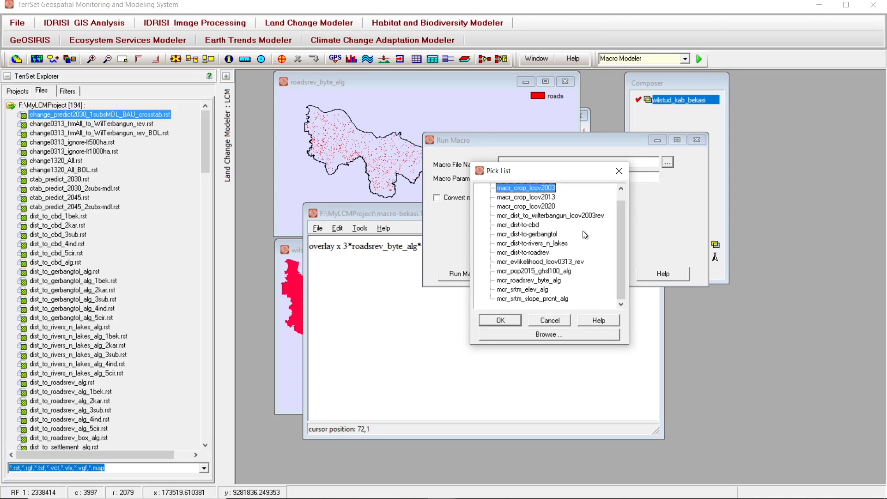
scroll(586, 235, up, 1)
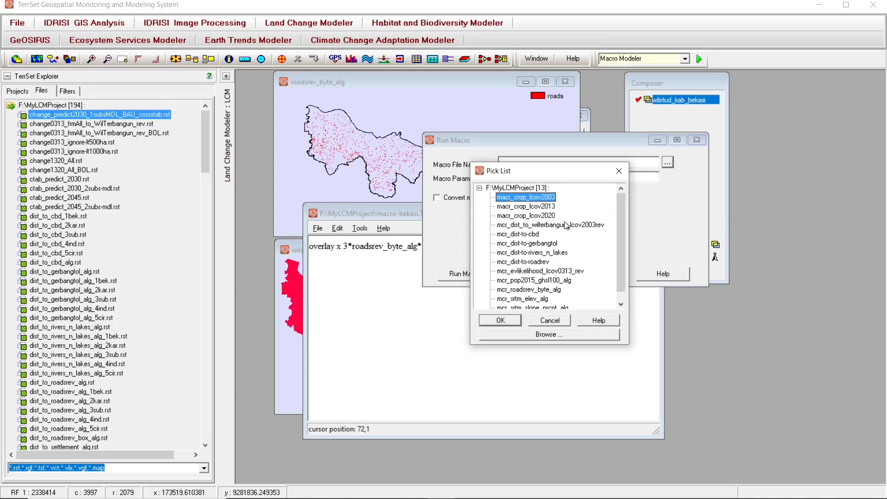
scroll(595, 253, down, 1)
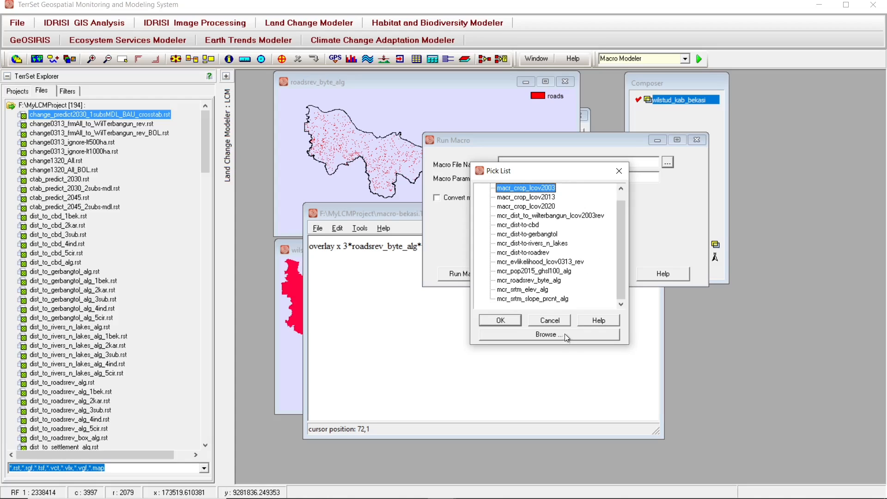
click(561, 320)
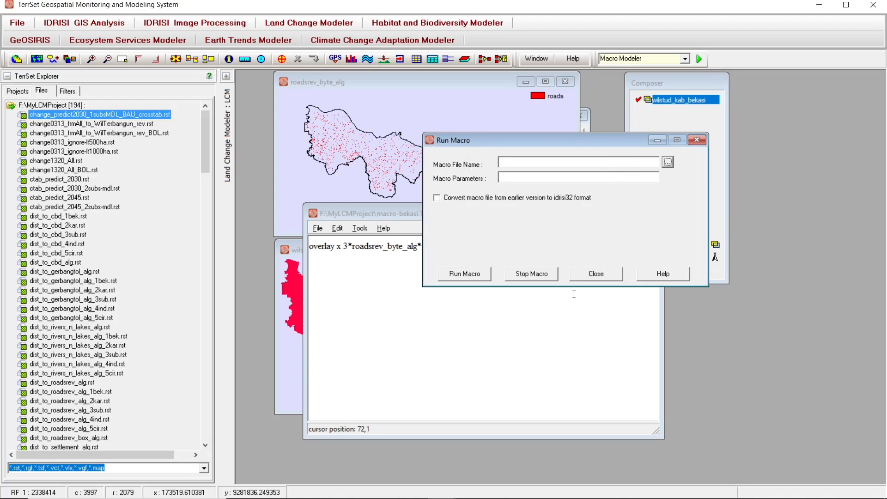
click(668, 163)
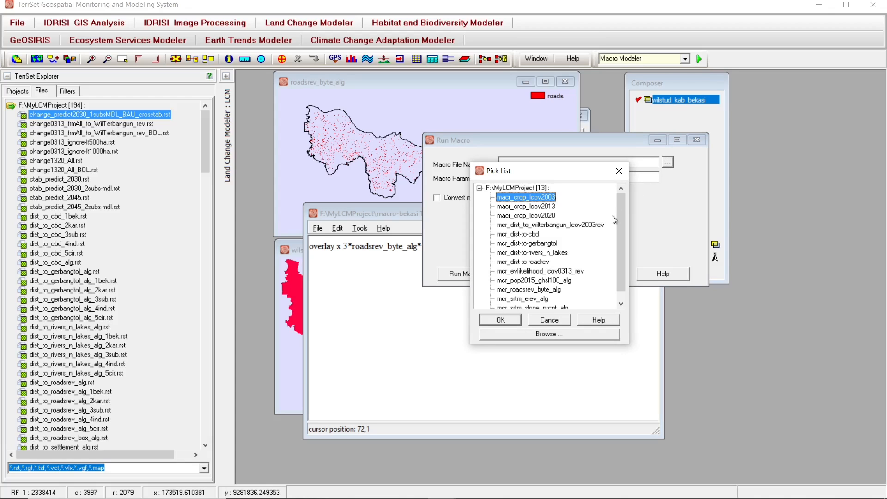
drag(619, 225, 619, 235)
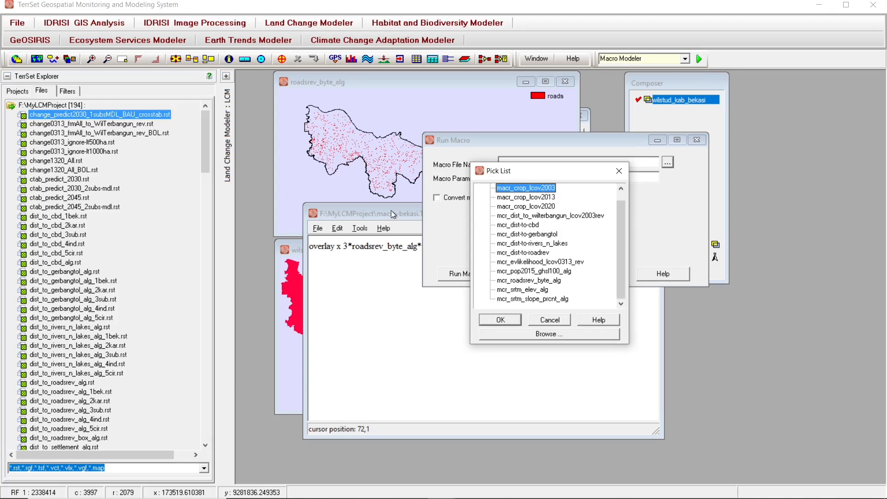
click(549, 320)
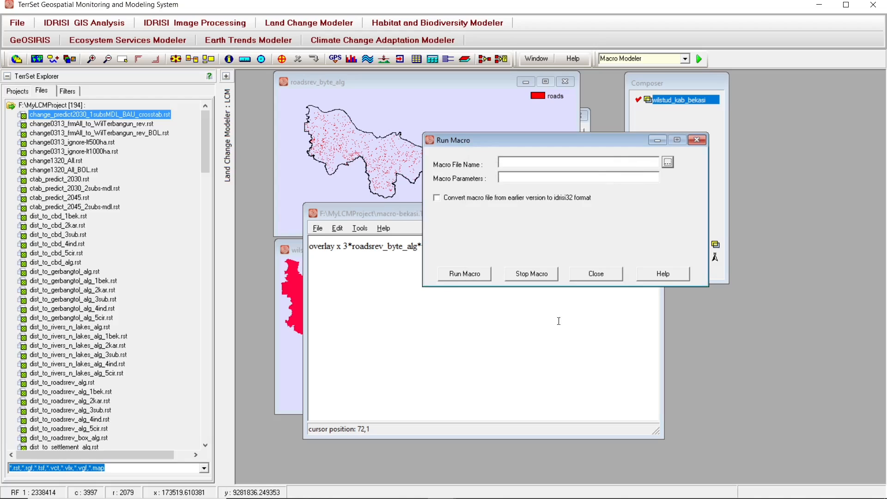
Save the editor's macro text under the name macro_bekasi with the Macro file (*.iml) type in MyLCMProject
click(365, 212)
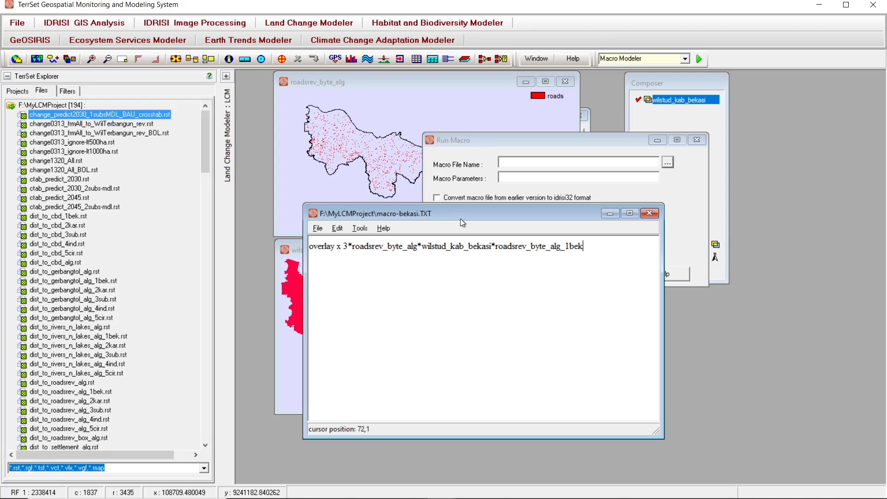
click(318, 229)
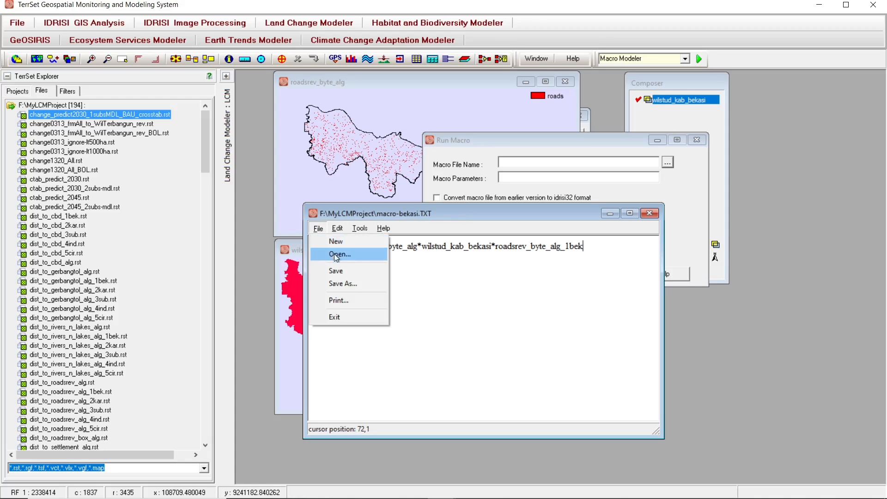
click(344, 284)
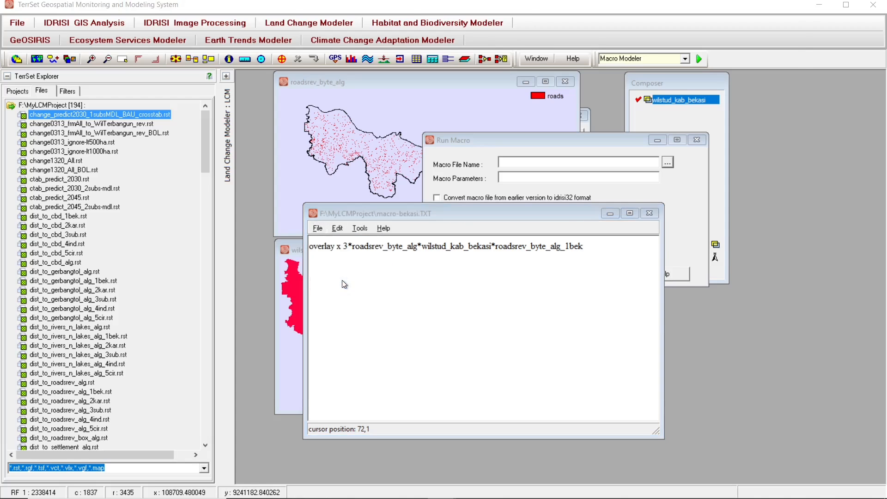
click(416, 386)
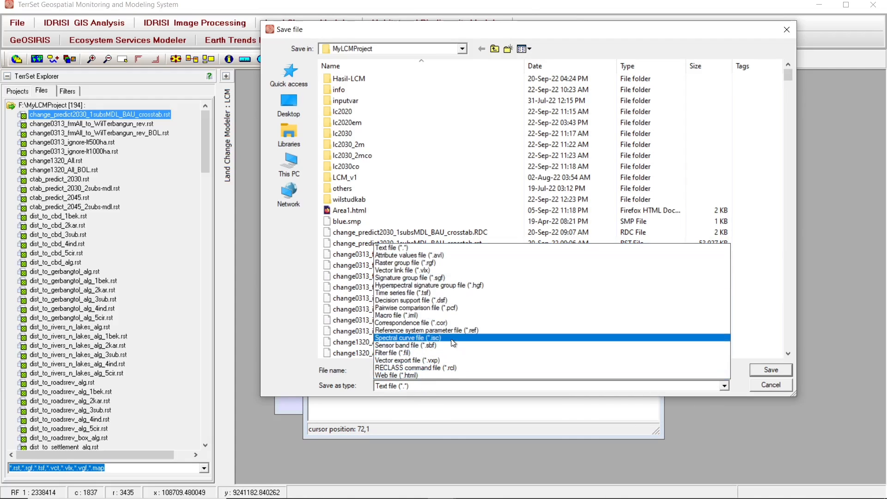
click(472, 315)
drag(434, 373, 302, 364)
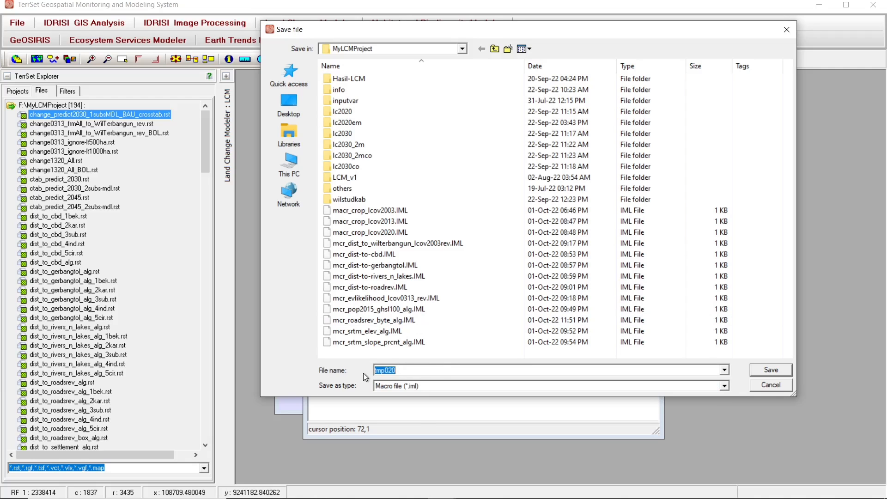
text(ma)
text(kro)
key(BackSpace)
key(BackSpace)
key(BackSpace)
text(c)
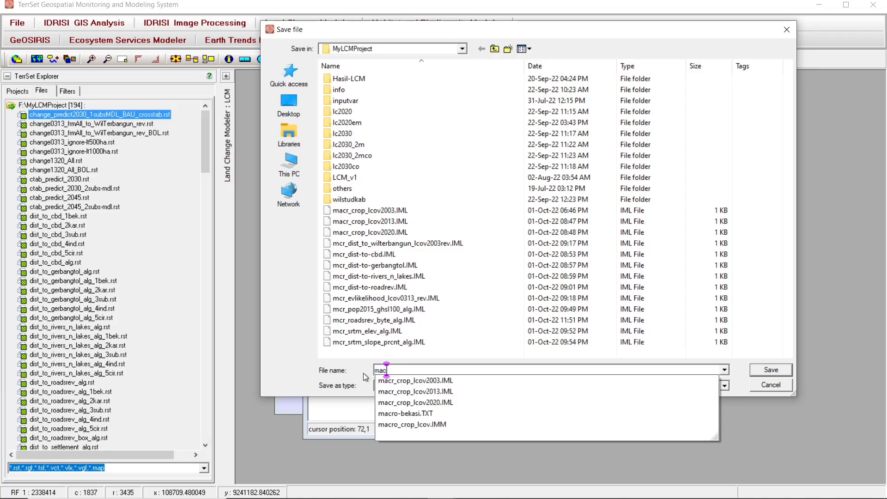
text(ro_b)
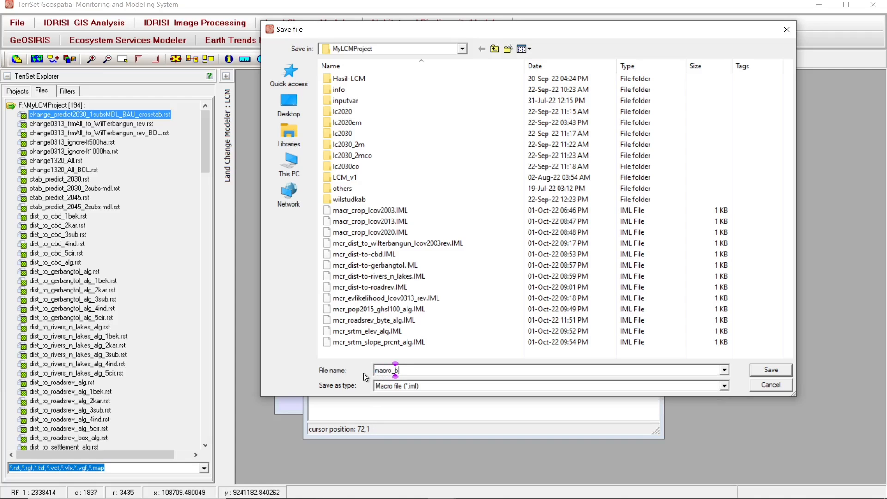
text(ekasi)
key(Return)
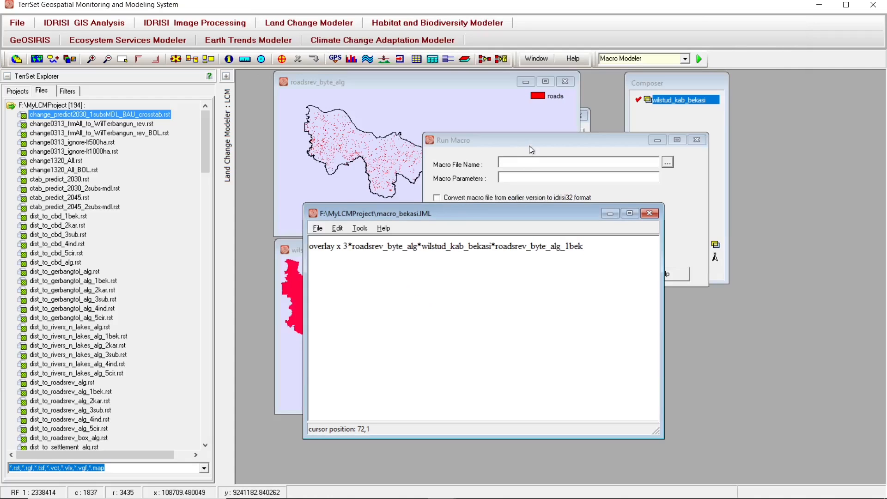
Choose macro_bekasi from the pick list as the macro file in Run Macro
click(506, 138)
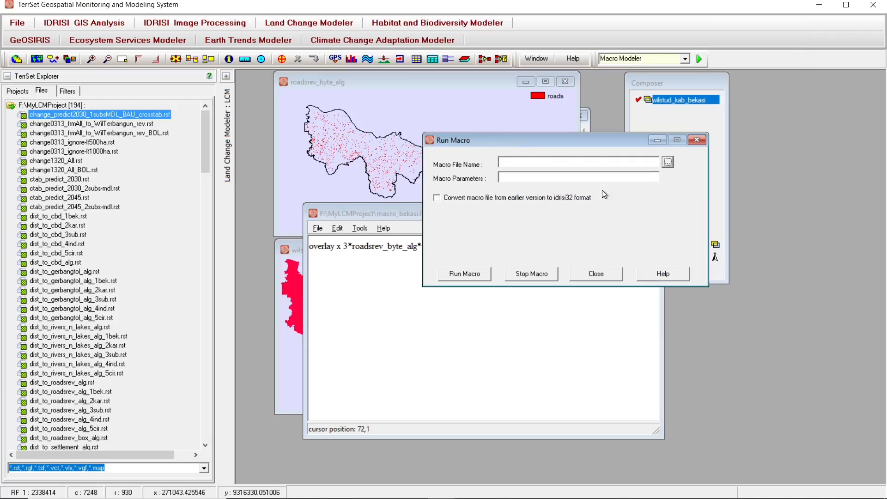
click(667, 161)
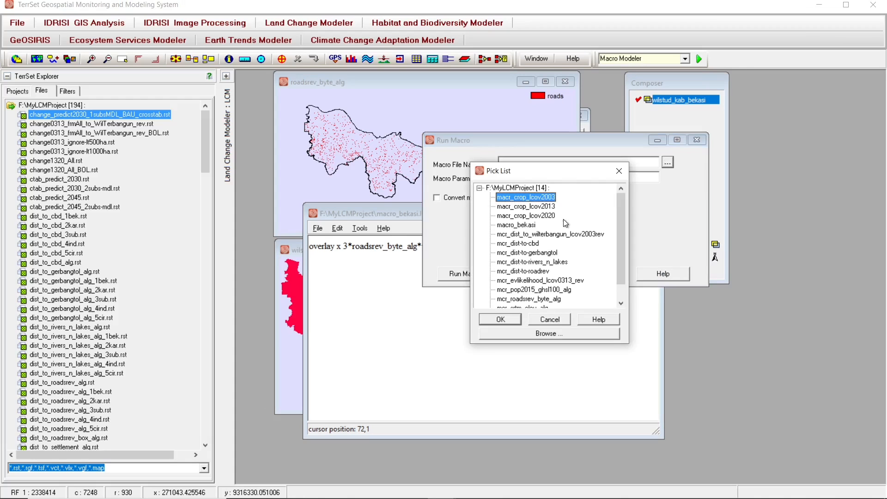
click(521, 225)
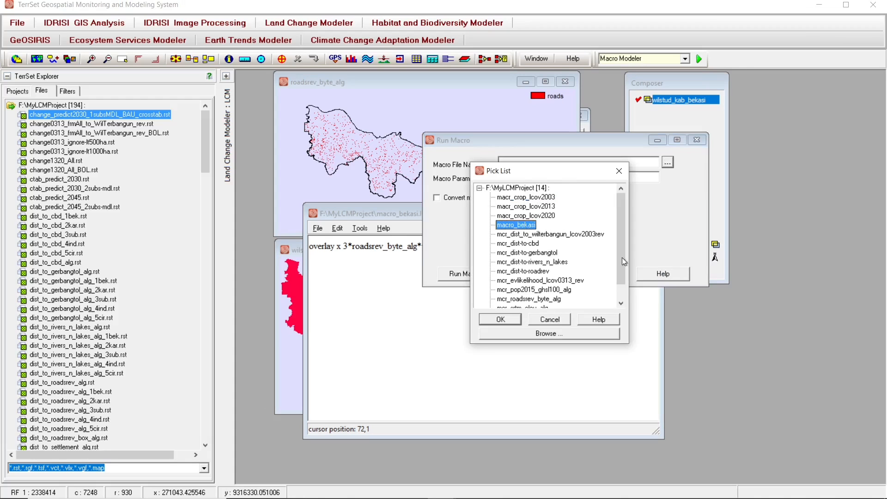
click(501, 320)
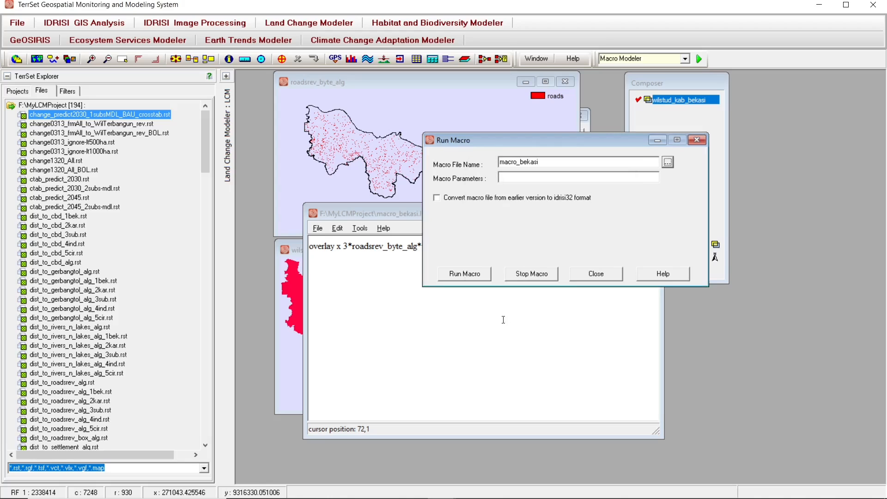
Execute the macro_bekasi macro and refresh the MyLCMProject file list
click(477, 275)
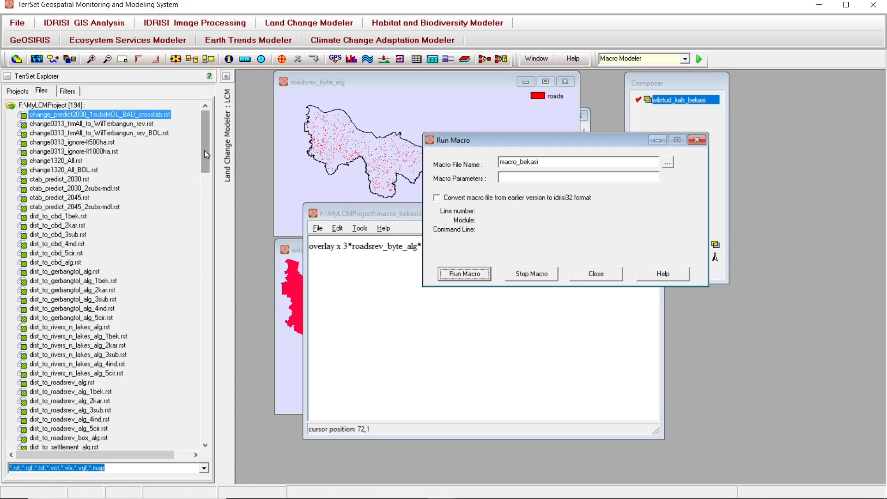
click(351, 212)
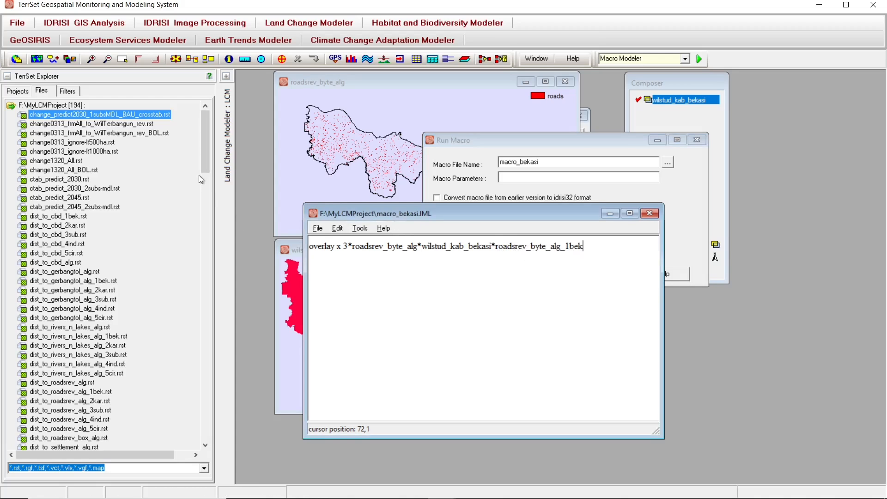
right_click(70, 106)
mouse_move(119, 144)
click(104, 126)
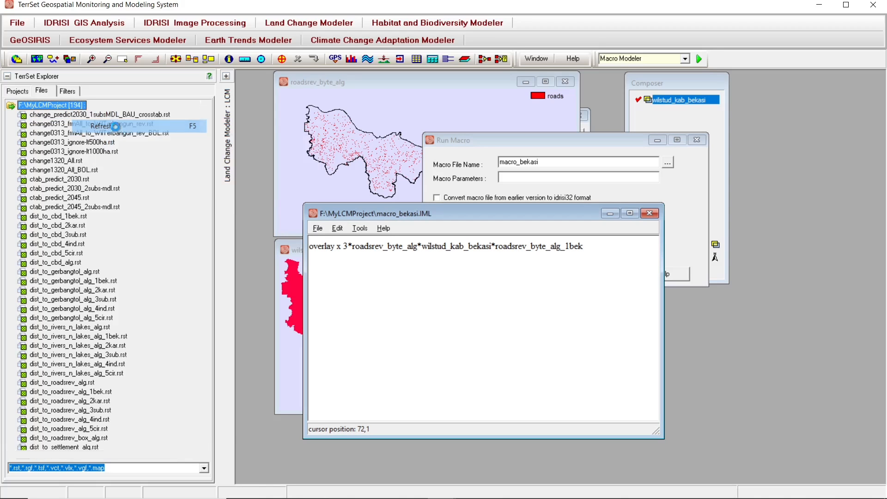
Display the output raster roadsrev_byte_alg_1bek from the MyLCMProject files
drag(207, 157, 188, 365)
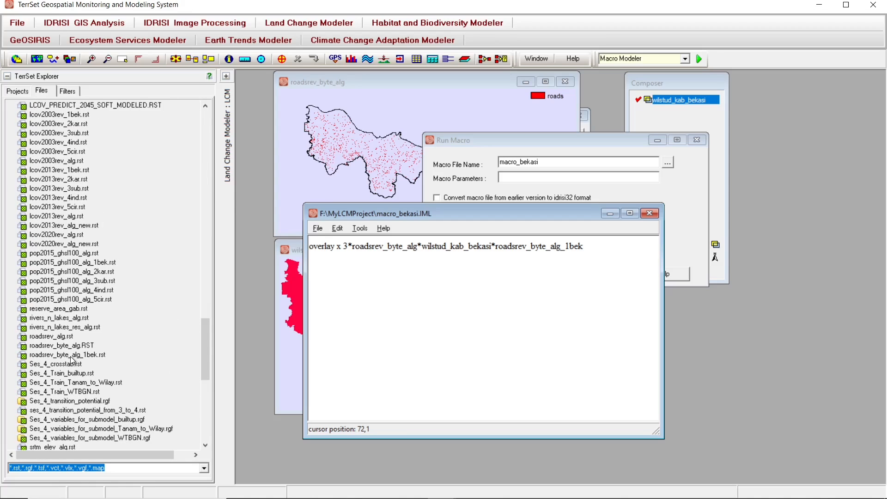
click(90, 356)
double_click(90, 355)
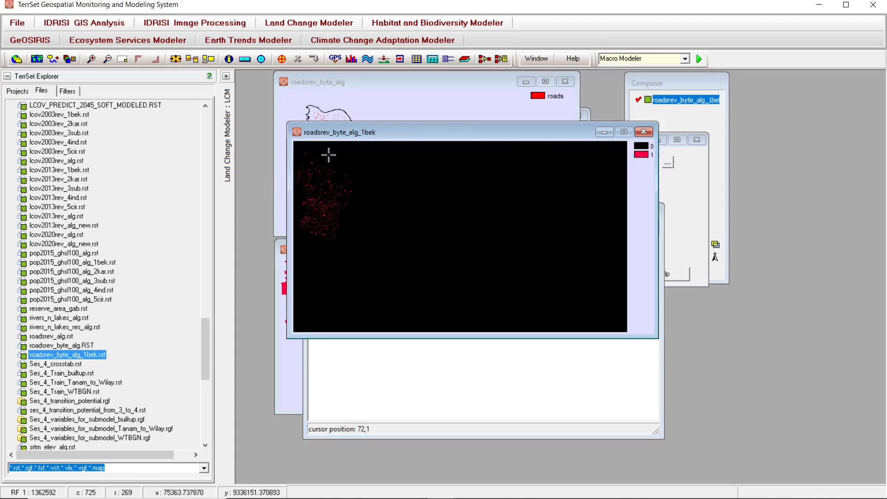
Reposition the roadsrev_byte_alg_1bek map and the Composer, and make the map's black background transparent
drag(351, 132, 439, 229)
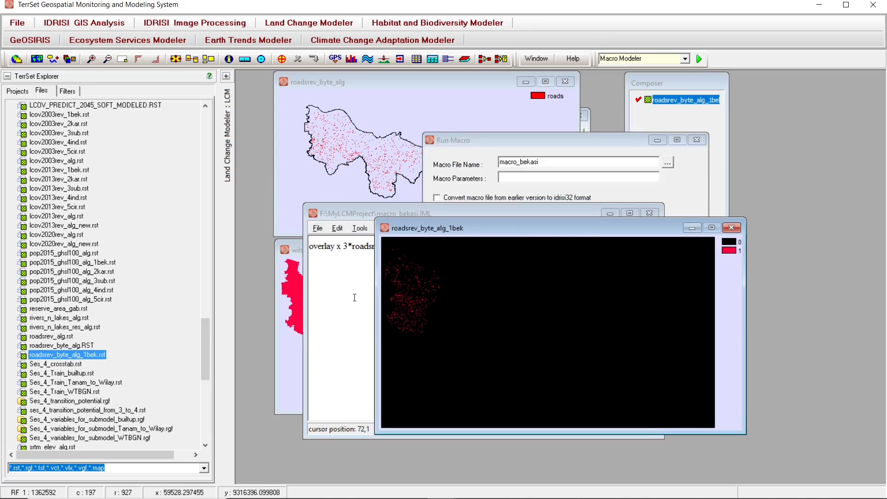
drag(560, 235, 496, 236)
drag(673, 83, 774, 183)
click(818, 344)
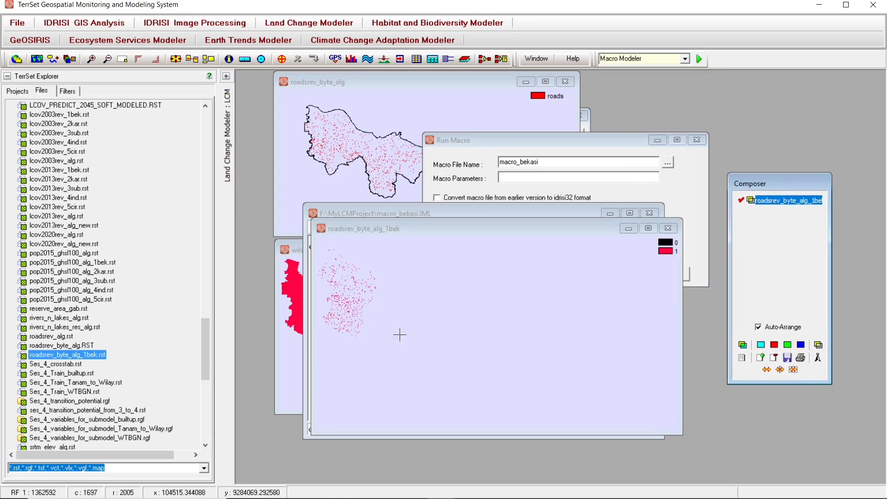
scroll(341, 279, up, 4)
scroll(339, 279, down, 4)
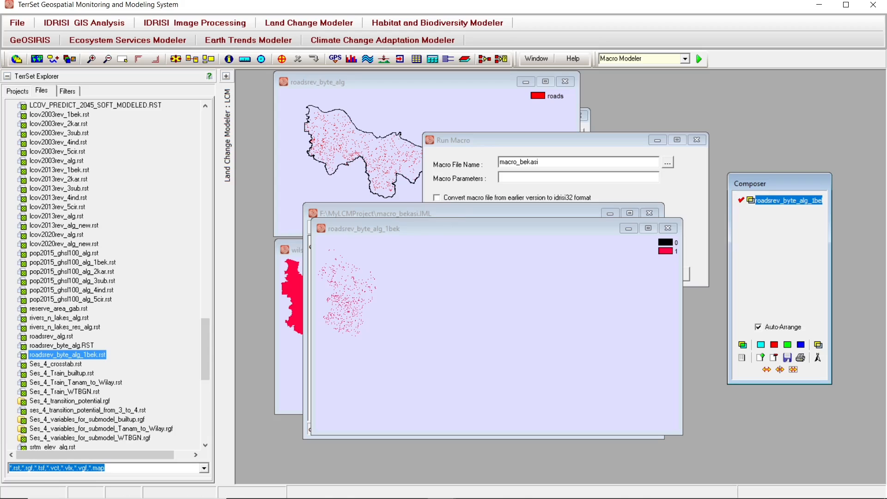
Switch to Notepad++ and copy all five overlay lines of mcr_roadsrev_byte_alg.IML, then return to TerrSet
mouse_move(746, 495)
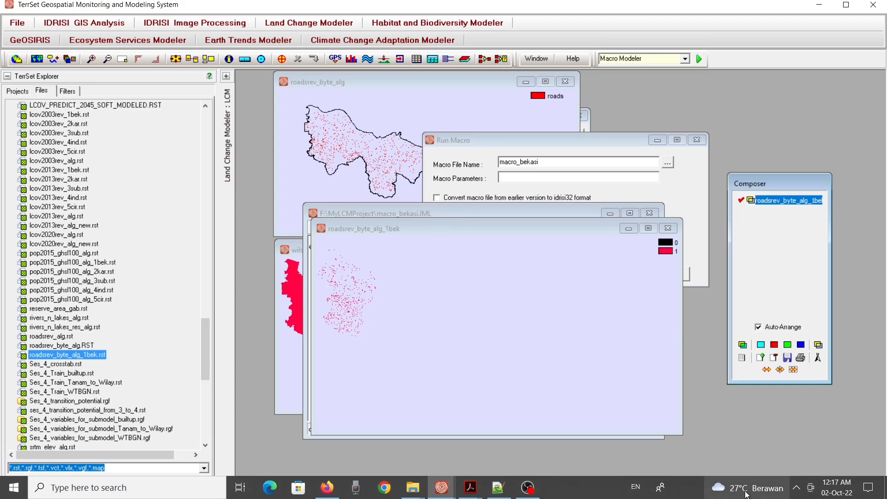
click(499, 488)
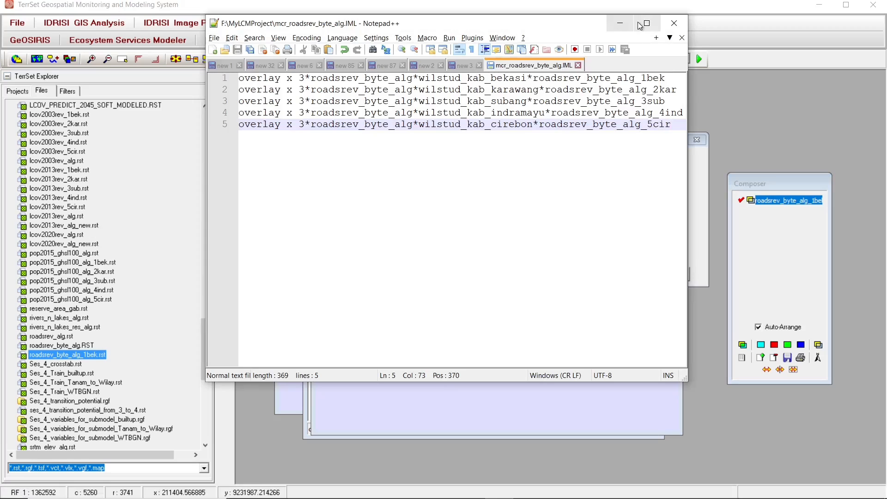
click(550, 112)
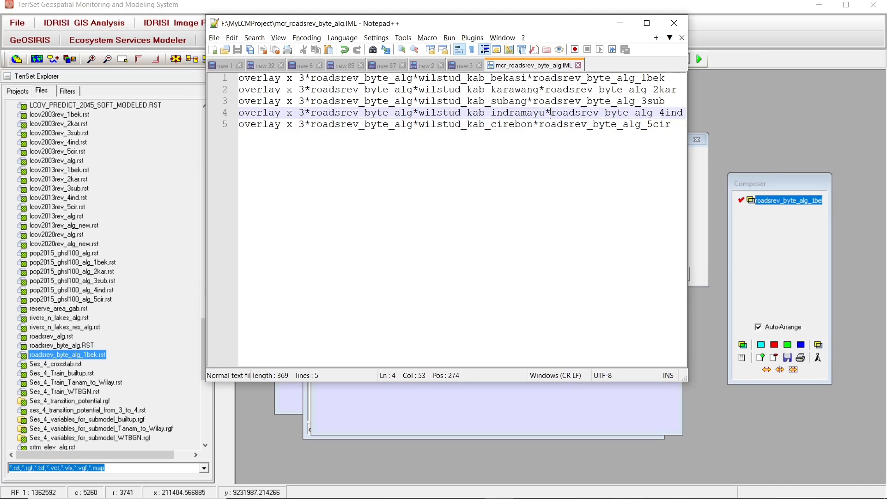
key(ctrl+a)
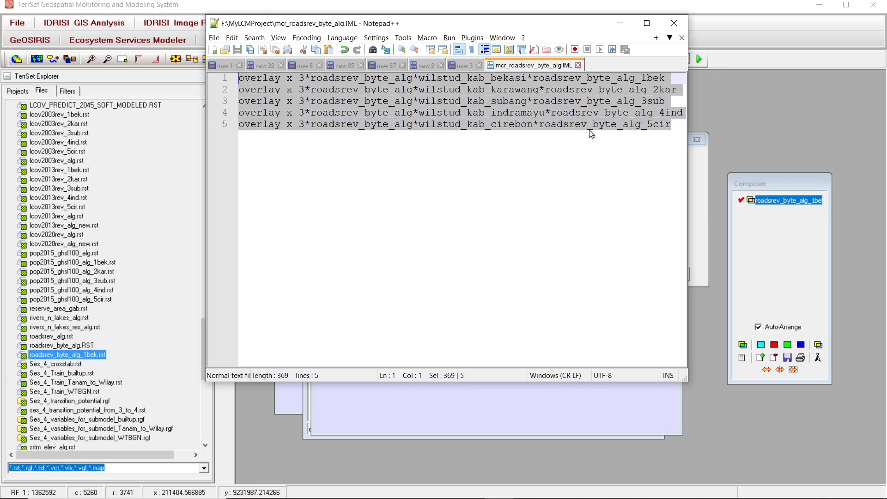
click(697, 232)
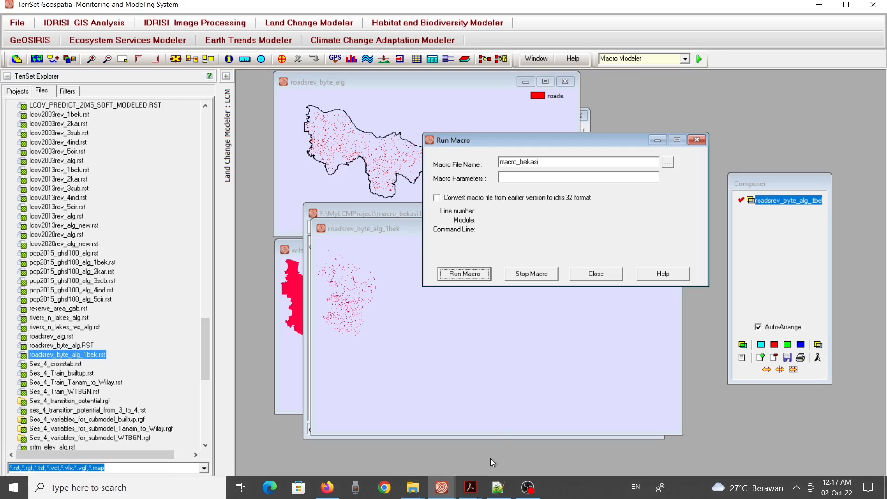
Paste the five copied overlay lines on a new line below the existing Bekasi command in macro_bekasi.IML
click(356, 211)
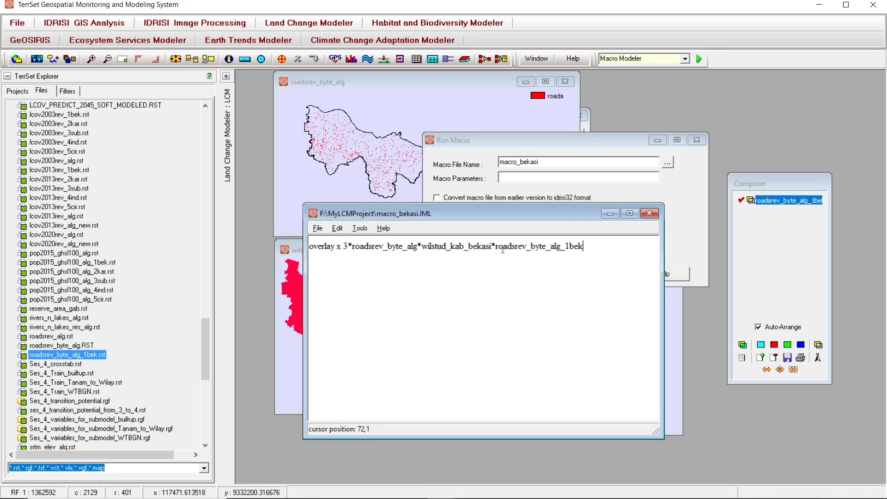
drag(620, 252, 286, 239)
key(ctrl+c)
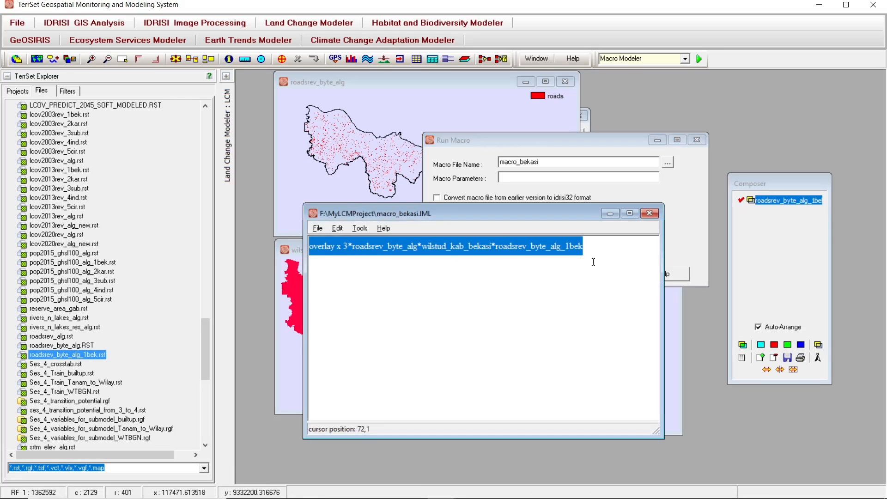
click(603, 248)
key(Return)
key(ctrl+v)
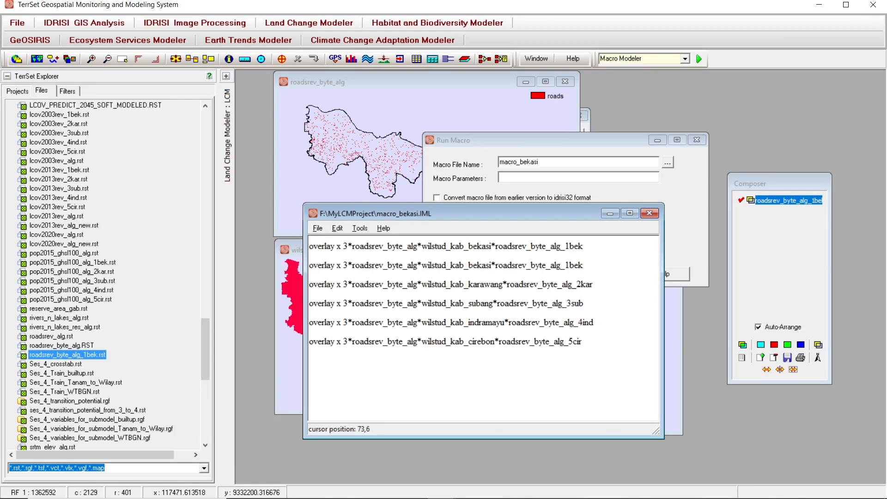
Delete the duplicate Bekasi overlay line from macro_bekasi.IML and save the macro
drag(596, 265, 235, 260)
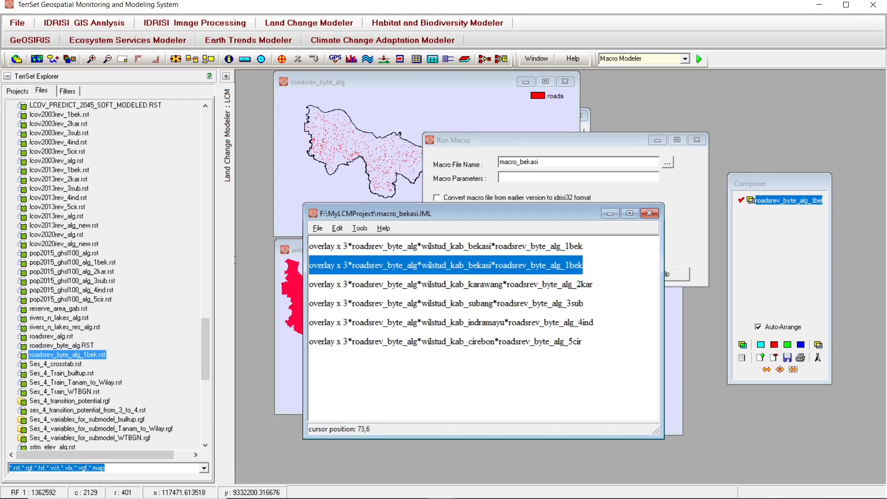
key(Delete)
key(Delete)
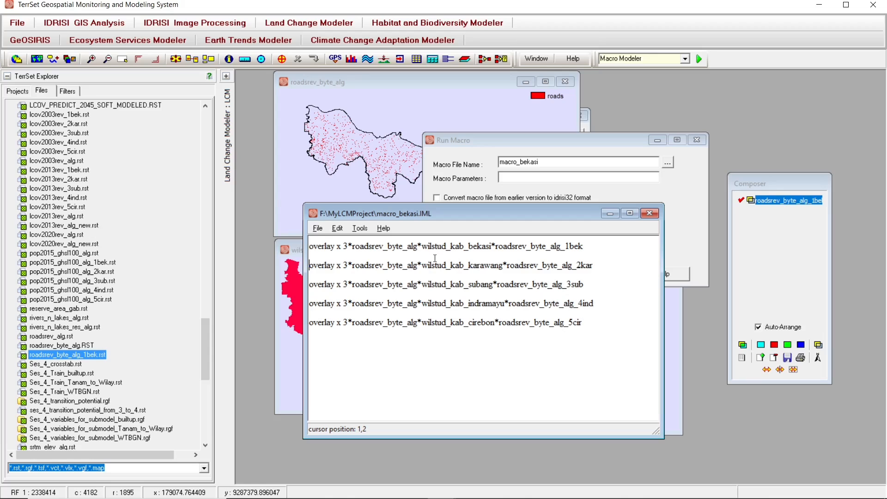
click(317, 229)
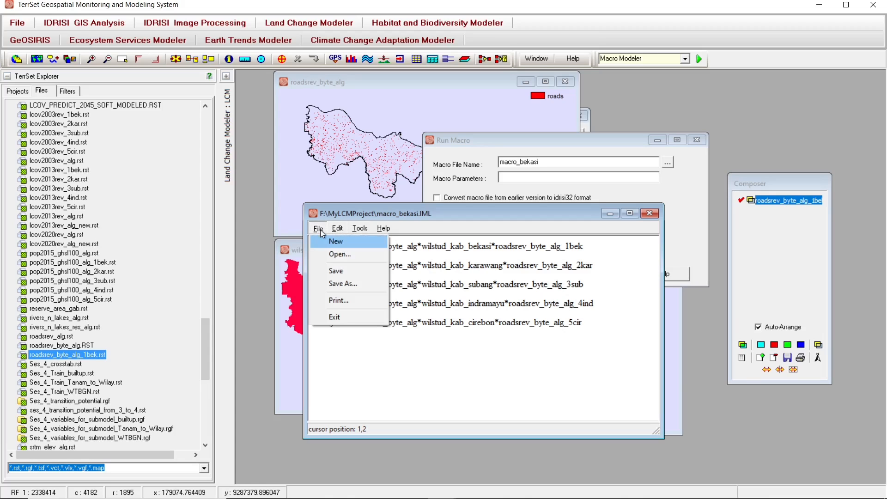
click(354, 271)
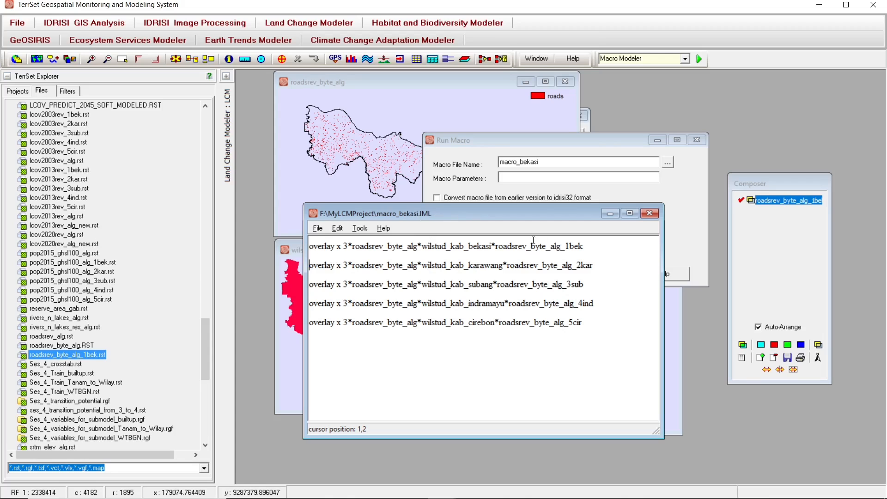
Run the saved macro_bekasi again from Run Macro to process all five regency overlay lines
click(570, 143)
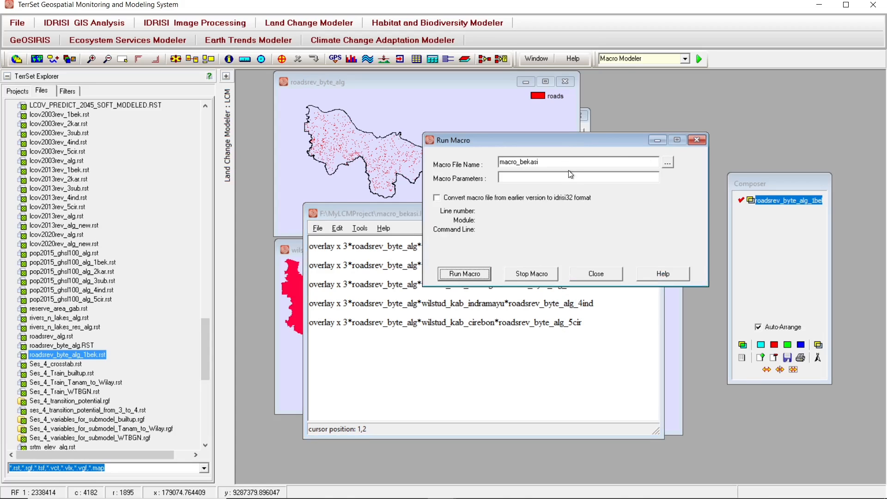
click(395, 211)
click(598, 247)
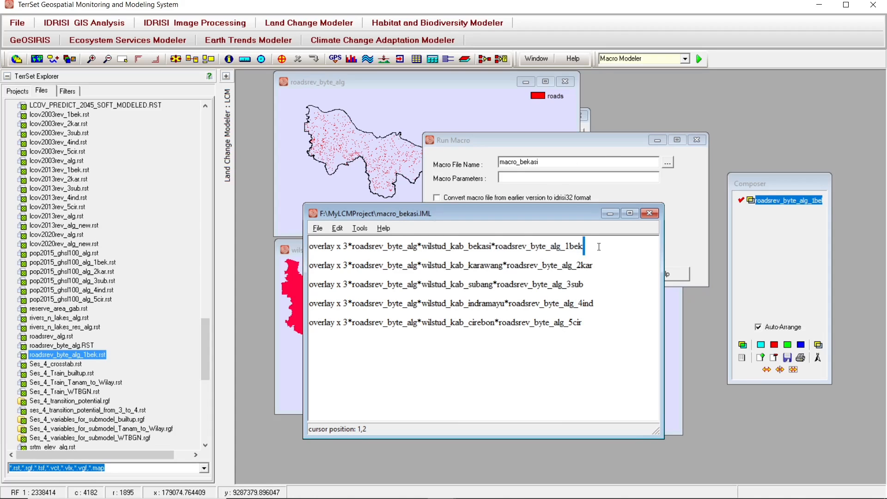
drag(599, 246, 284, 244)
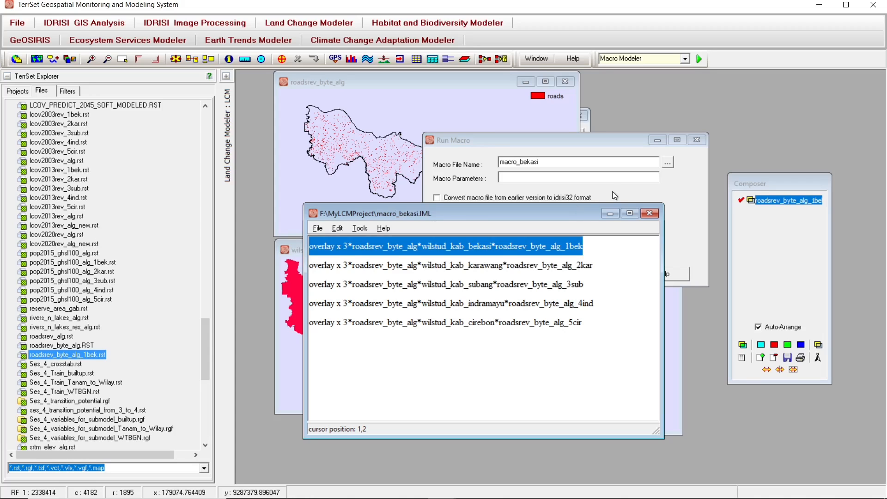
click(684, 189)
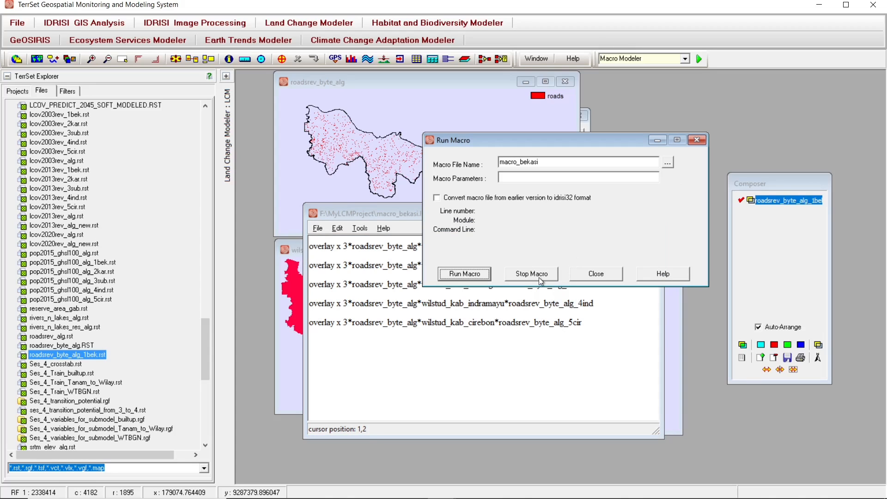
click(469, 276)
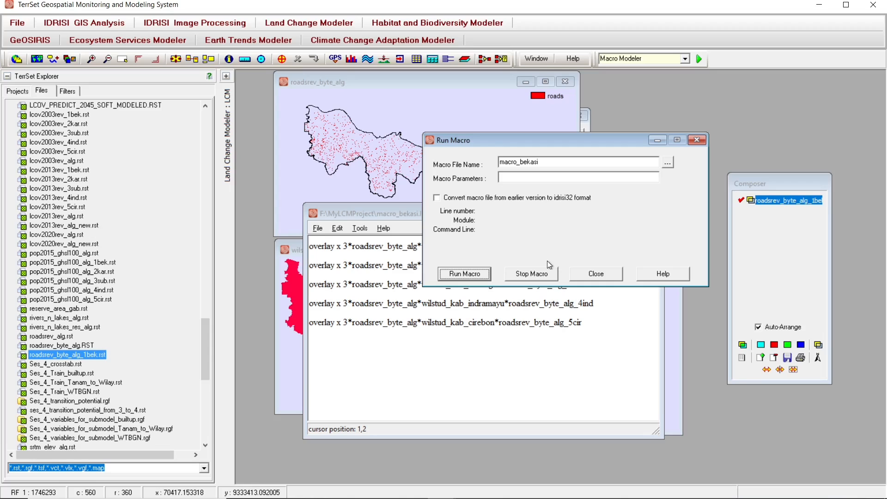
Minimise the Run Macro dialog and the macro editor, and close the roadsrev_byte_alg_1bek map
click(657, 140)
click(610, 213)
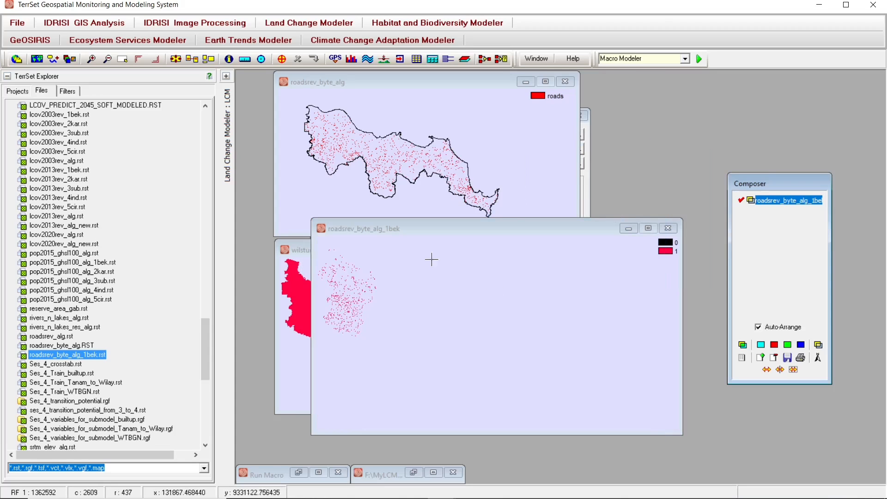
click(670, 229)
click(669, 229)
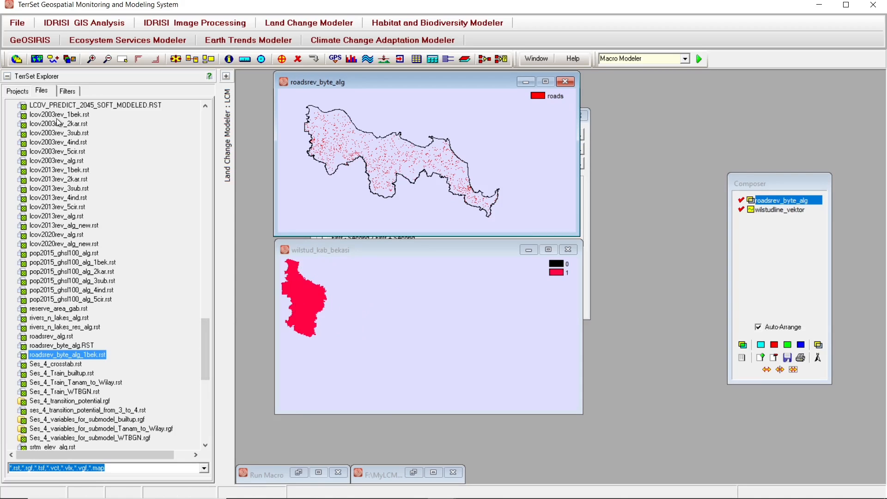
Refresh the MyLCMProject file list and look for the roadsrev_byte_alg output rasters of the five regencies
drag(207, 339, 200, 368)
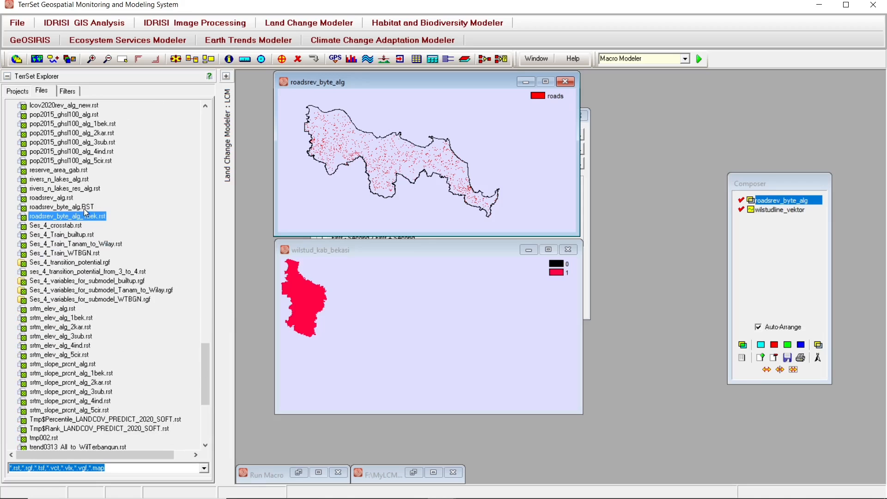
right_click(94, 222)
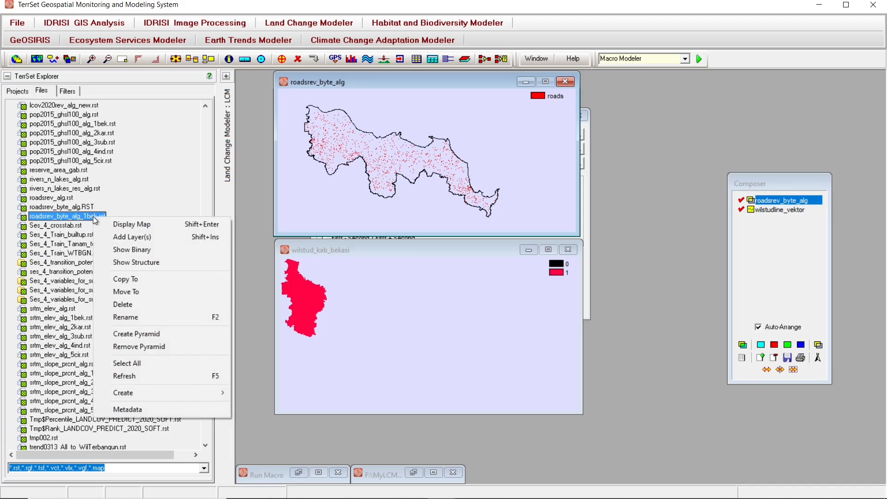
click(139, 367)
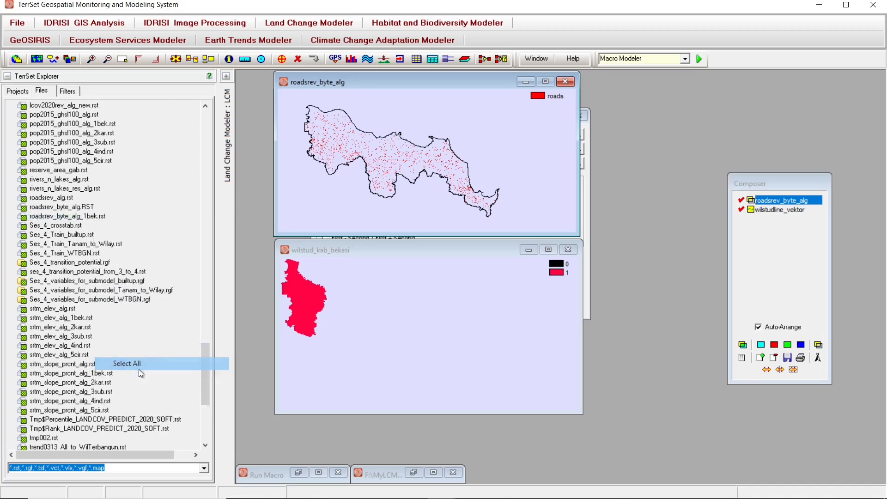
right_click(153, 234)
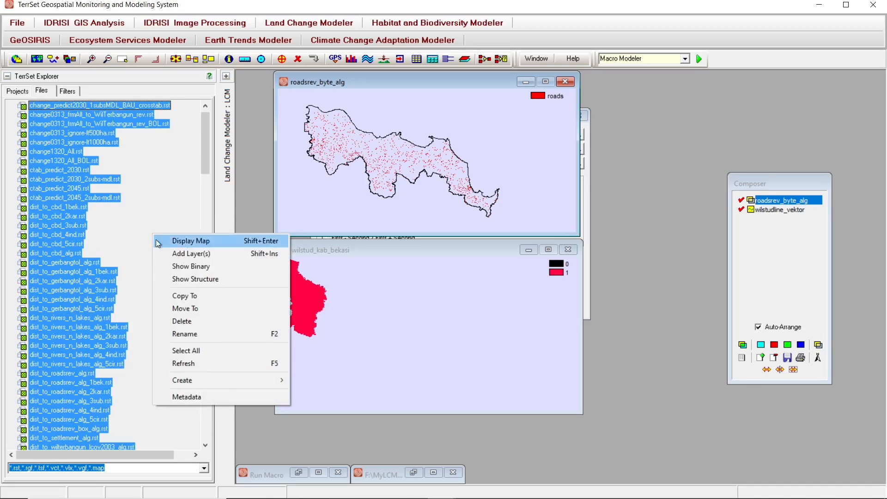
click(199, 363)
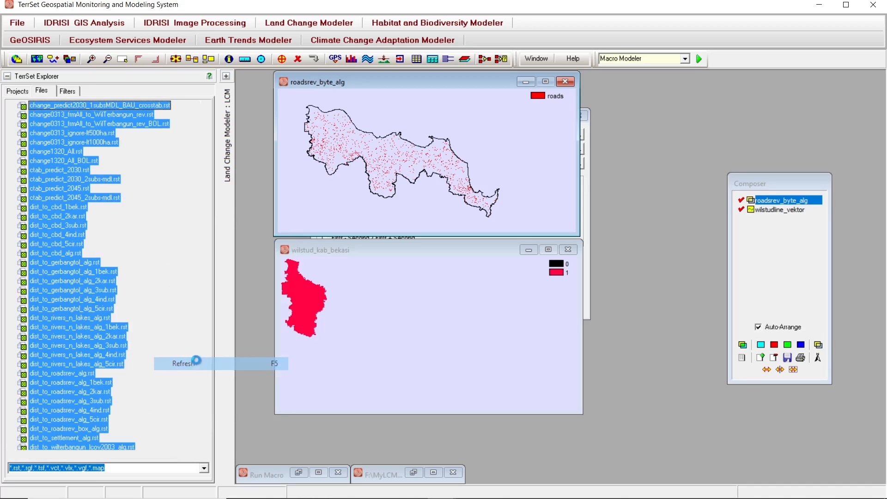
scroll(151, 273, down, 4)
scroll(151, 275, down, 7)
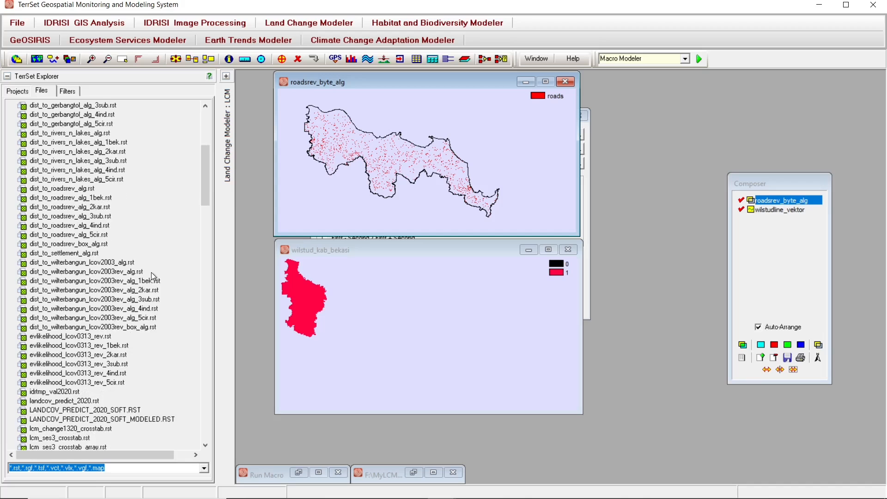
scroll(157, 273, down, 20)
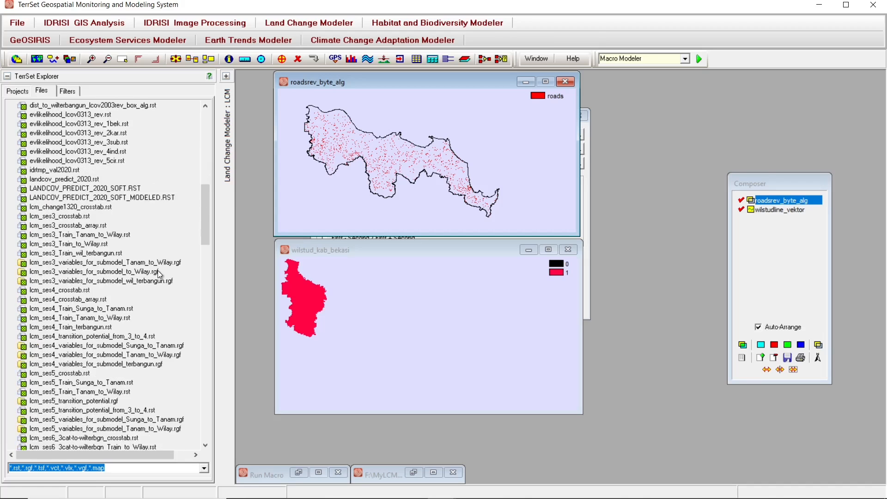
scroll(160, 274, down, 7)
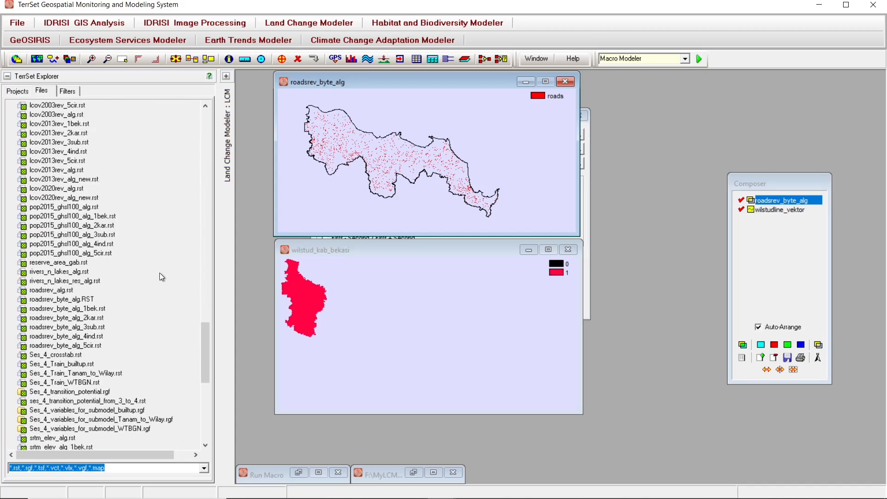
Display the roadsrev_byte_alg_1bek and roadsrev_byte_alg_2kar output rasters and move the second map aside to compare them
click(93, 318)
click(98, 328)
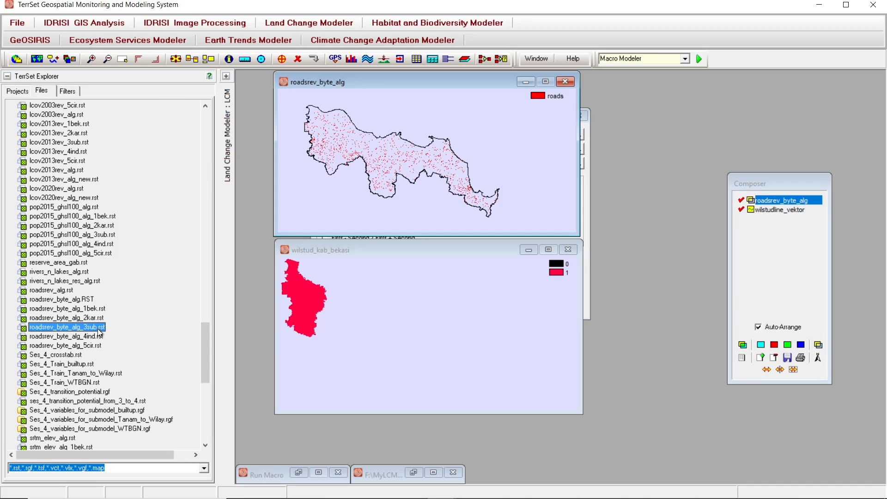
click(96, 337)
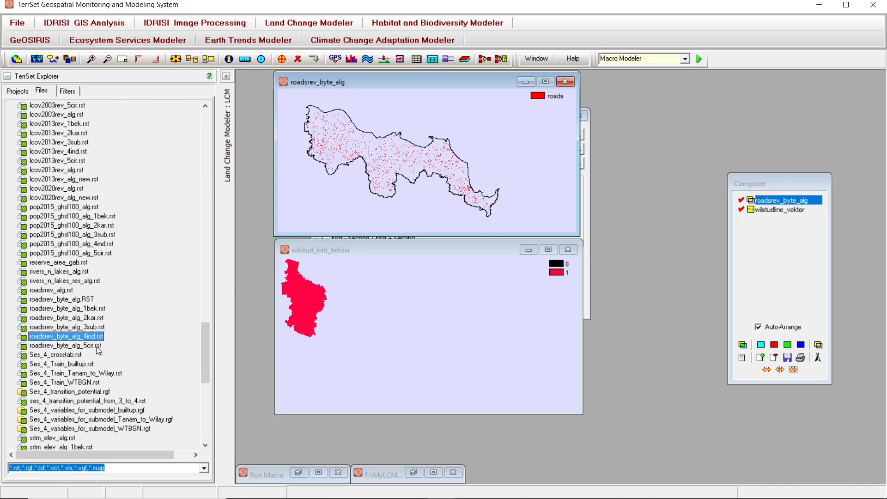
double_click(99, 309)
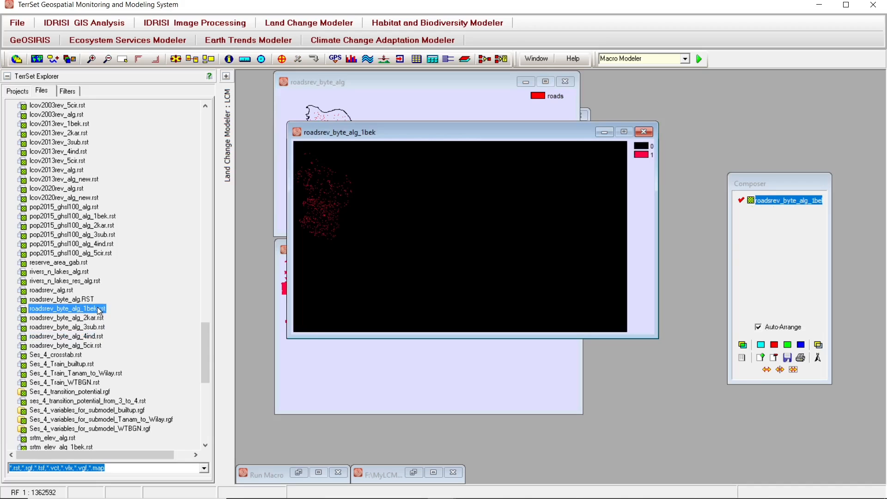
double_click(93, 317)
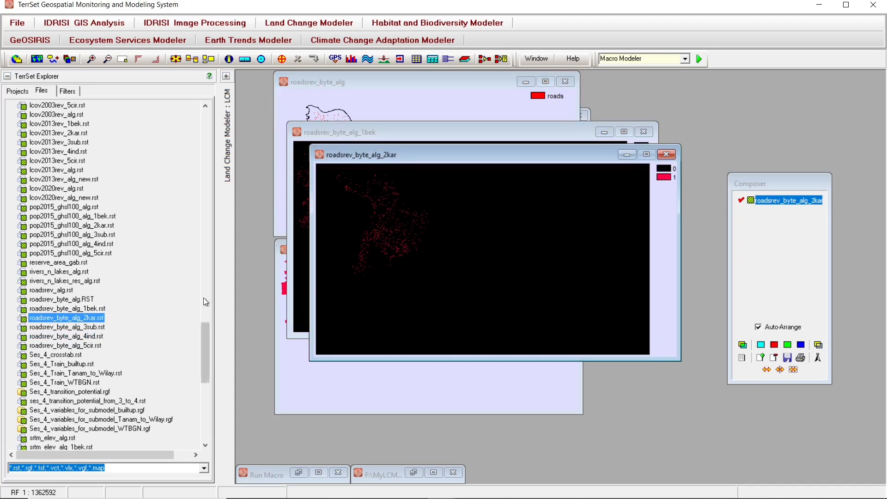
drag(388, 160, 447, 160)
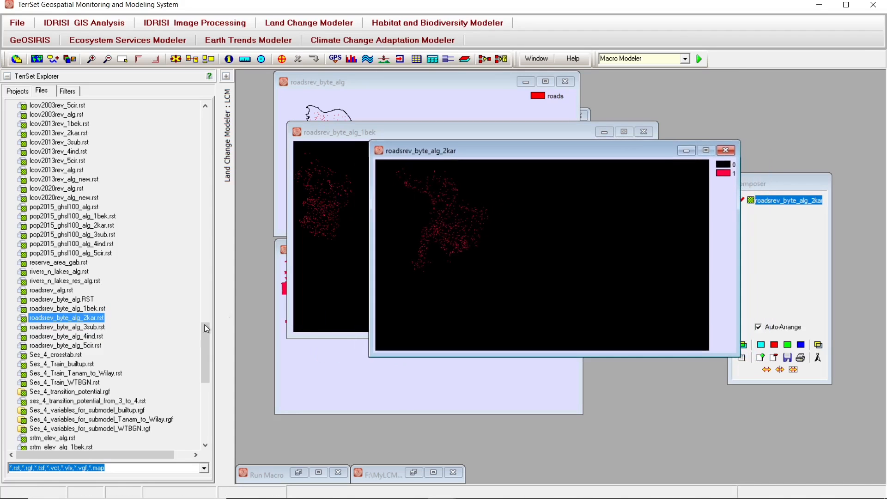
Display the remaining regency output rasters roadsrev_byte_alg_3sub, roadsrev_byte_alg_4ind and roadsrev_byte_alg_5cir to check their road pixels
double_click(96, 328)
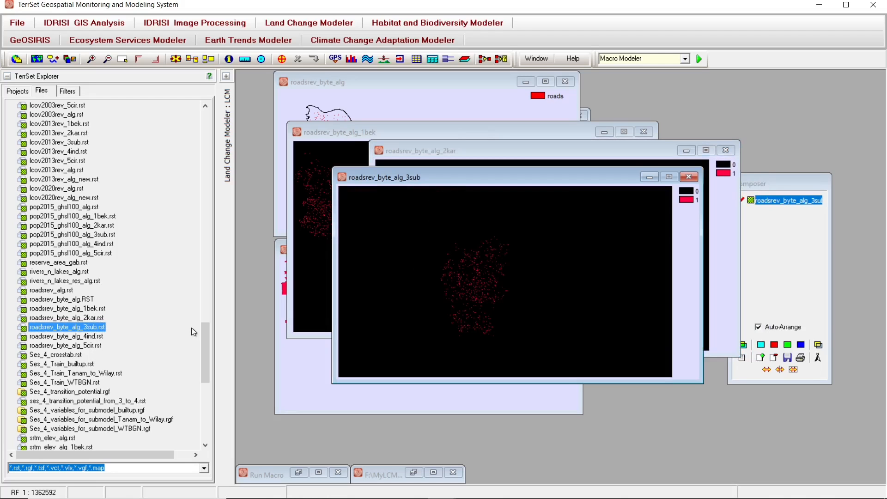
double_click(94, 337)
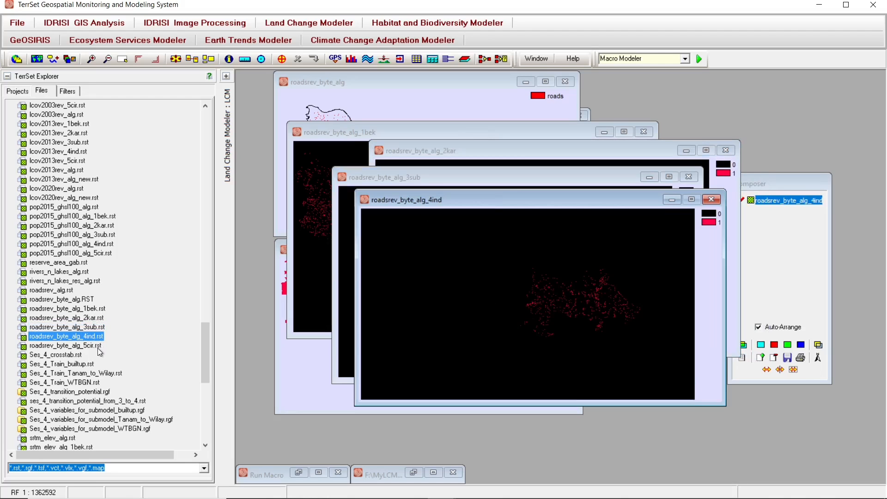
double_click(93, 346)
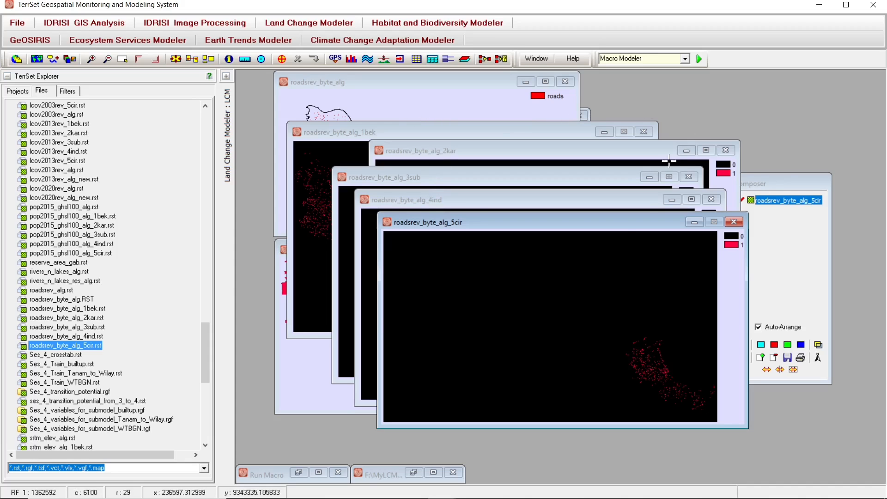
Open the OVERLAY image overlay module from the GIS database query tools
click(73, 24)
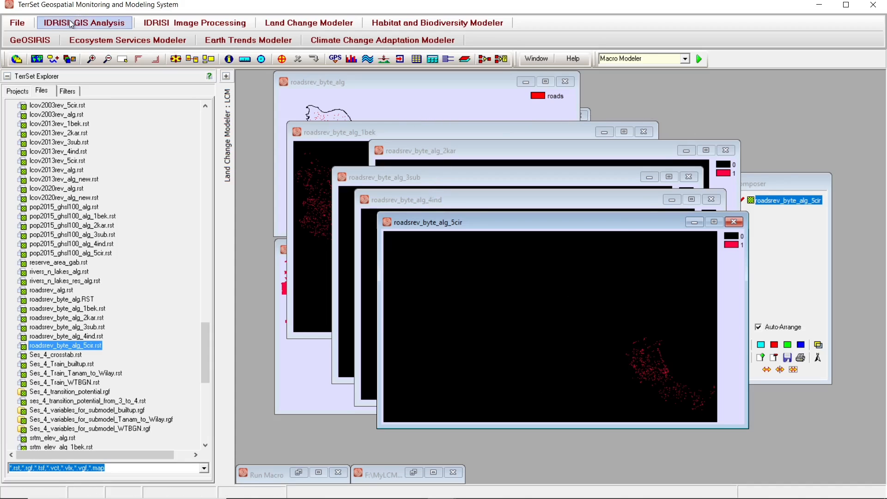
mouse_move(81, 36)
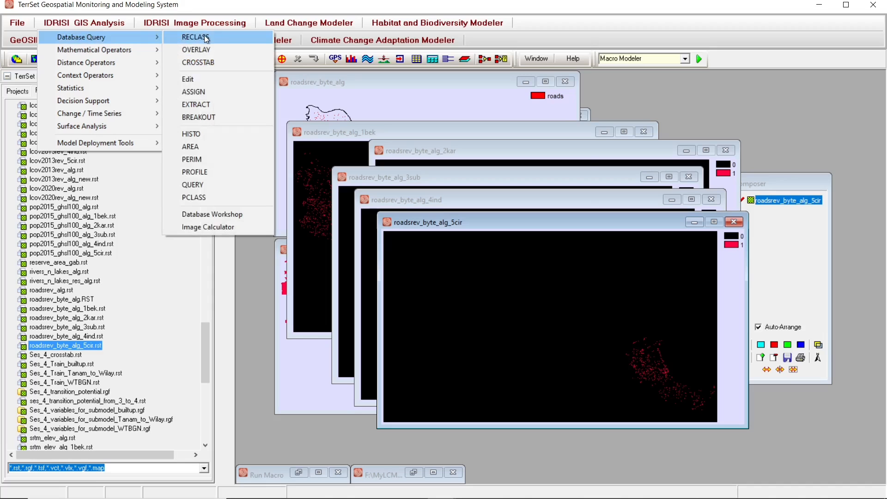
click(204, 52)
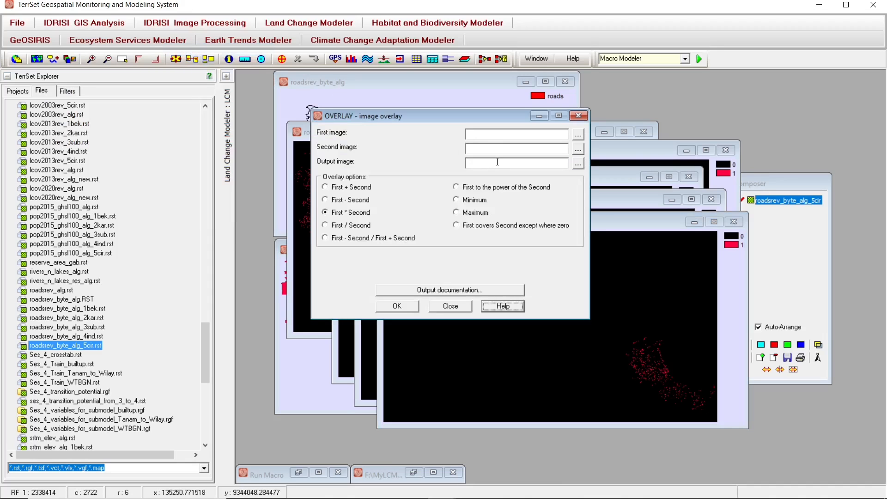